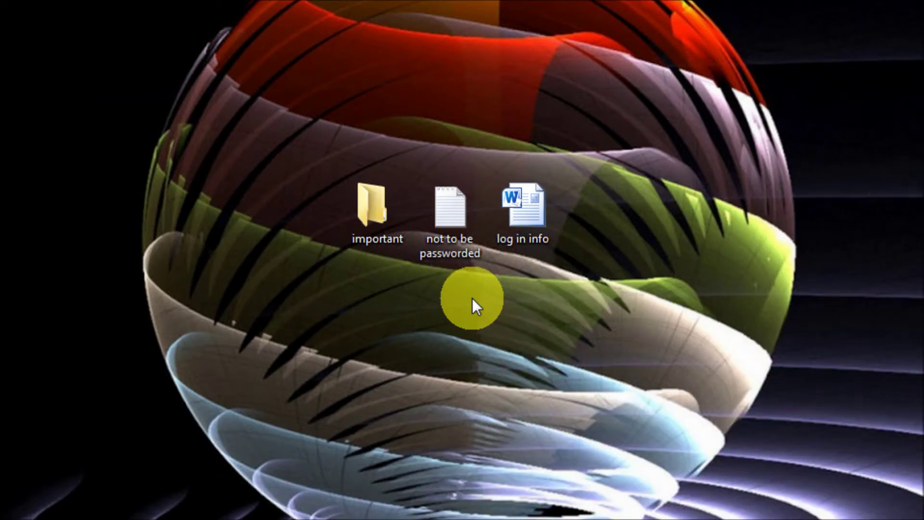
Open the 'log in info' document from the desktop in Word and scroll through it.
left_click(535, 227)
double_click(536, 227)
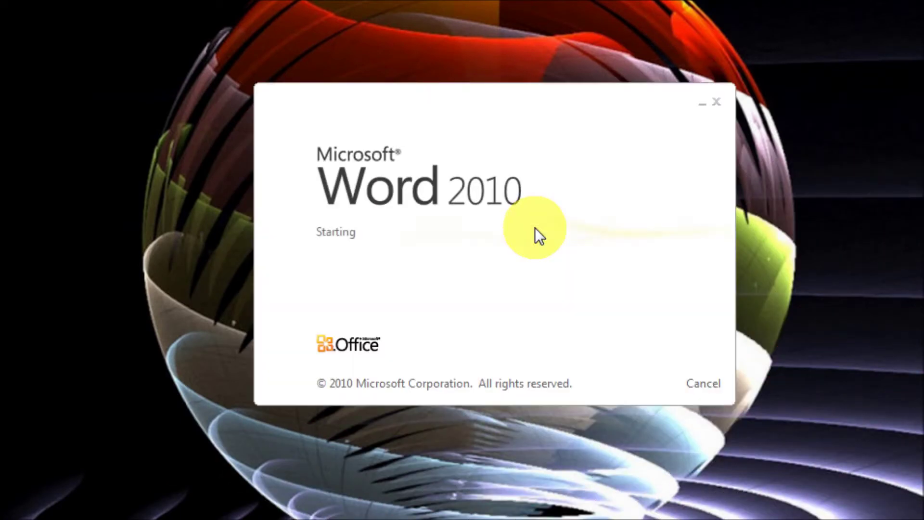
scroll(535, 227, "down", 3)
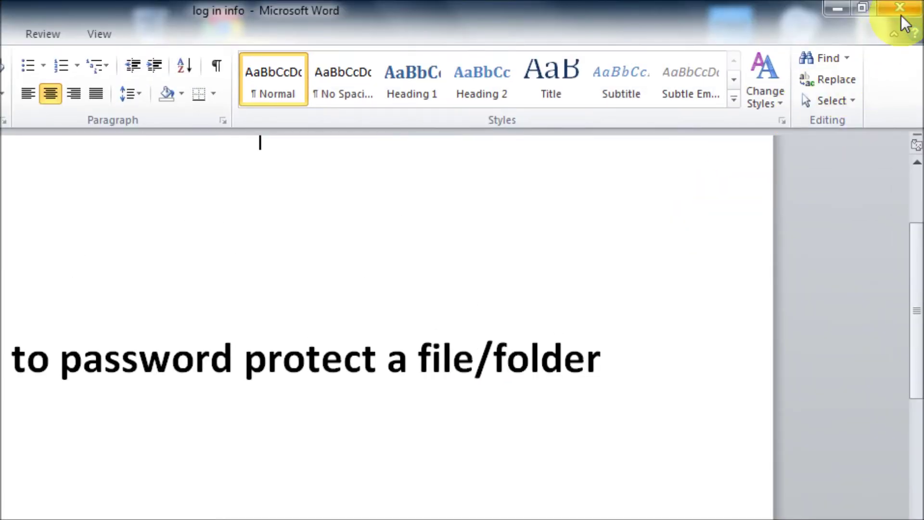
Close the 'log in info' Word document and launch the web browser.
left_click(901, 9)
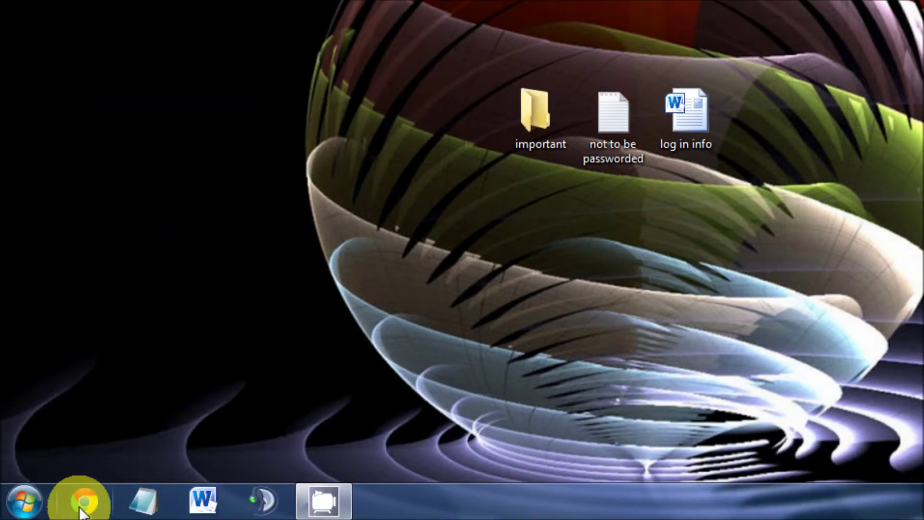
left_click(82, 510)
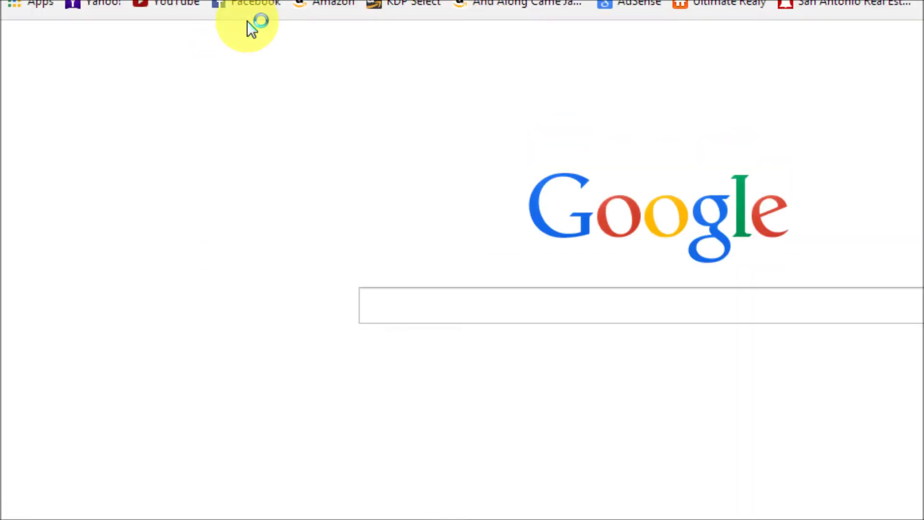
Go to download.cnet.com and search the site for 'winrar'.
left_click(244, 43)
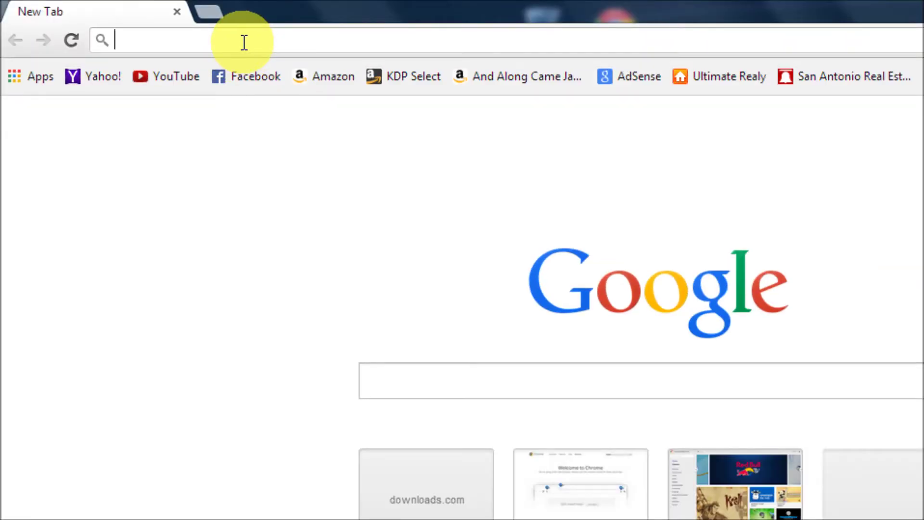
type("download.cnet.co")
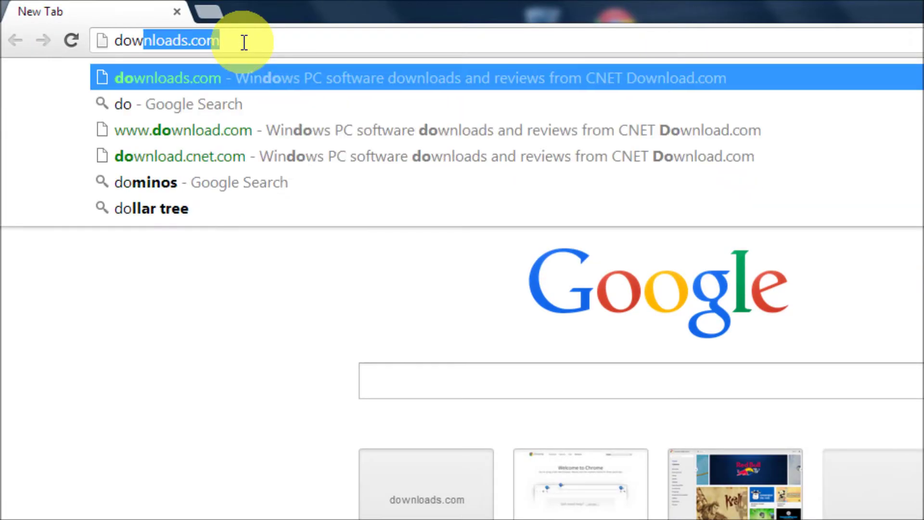
type("m")
key("Return")
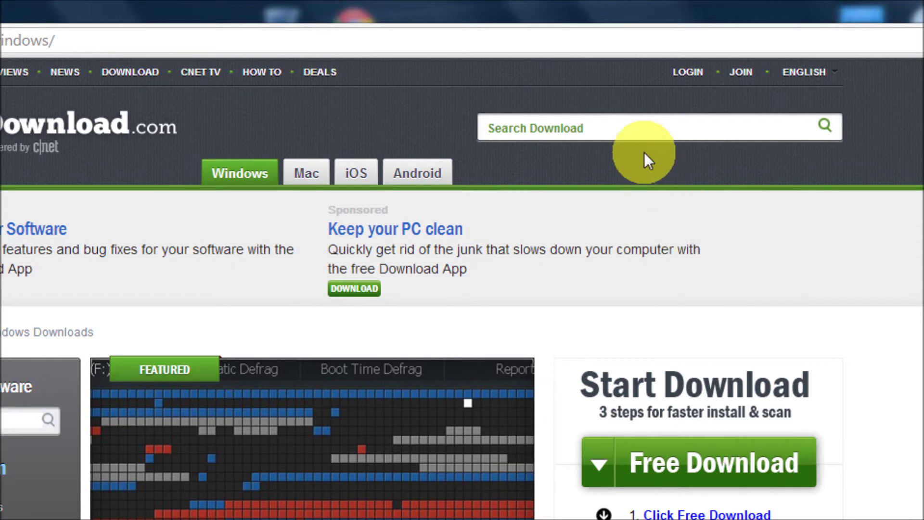
left_click(642, 131)
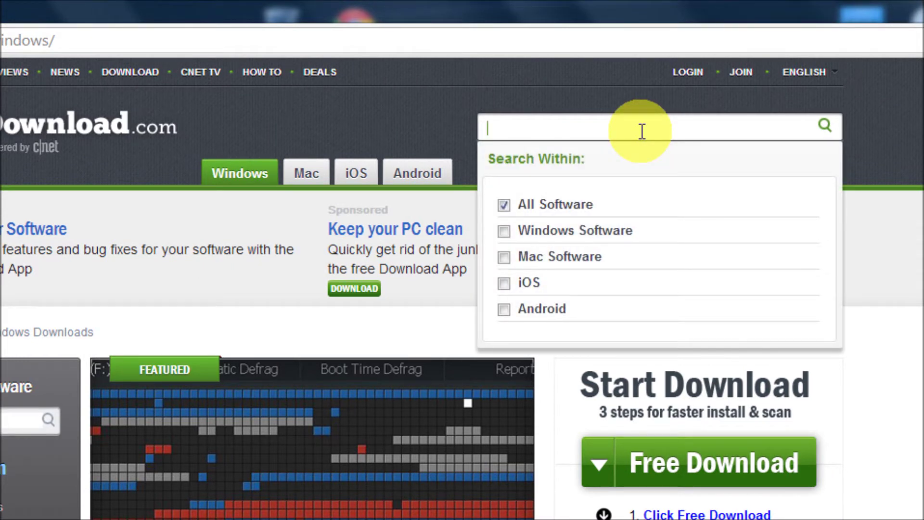
type("winra")
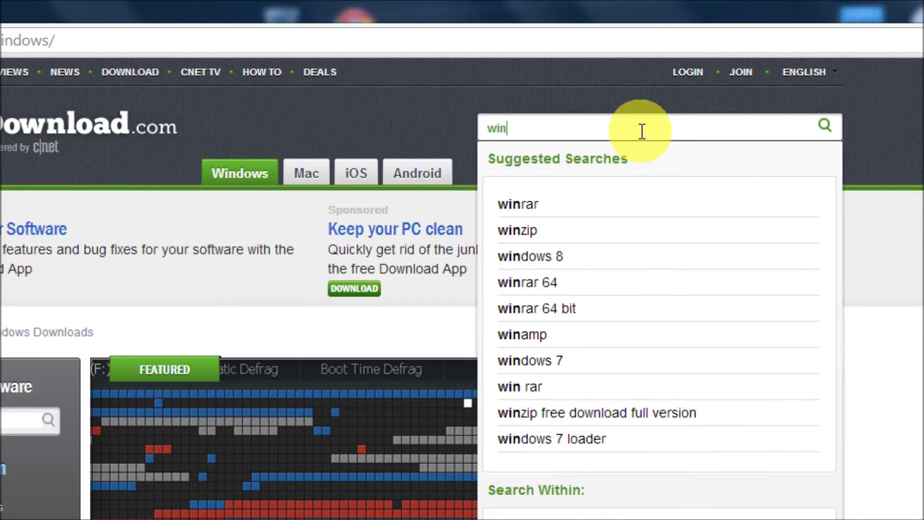
type("r")
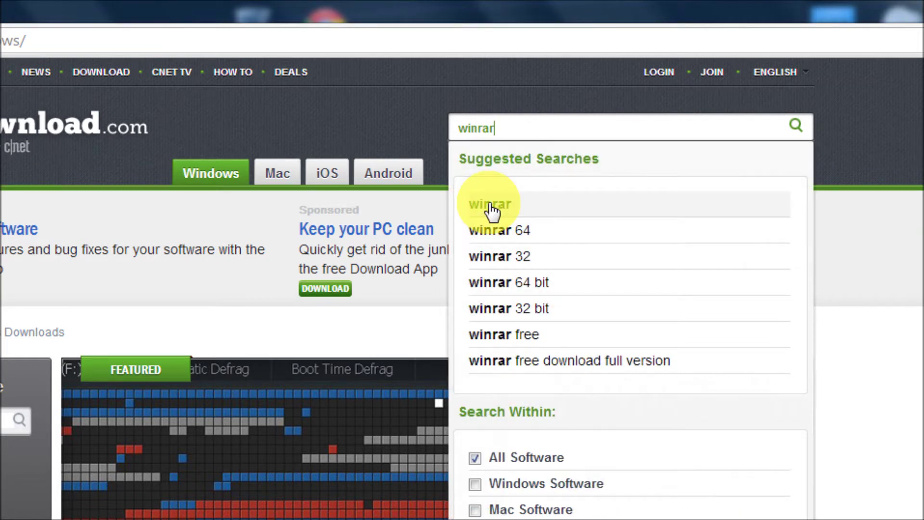
left_click(491, 207)
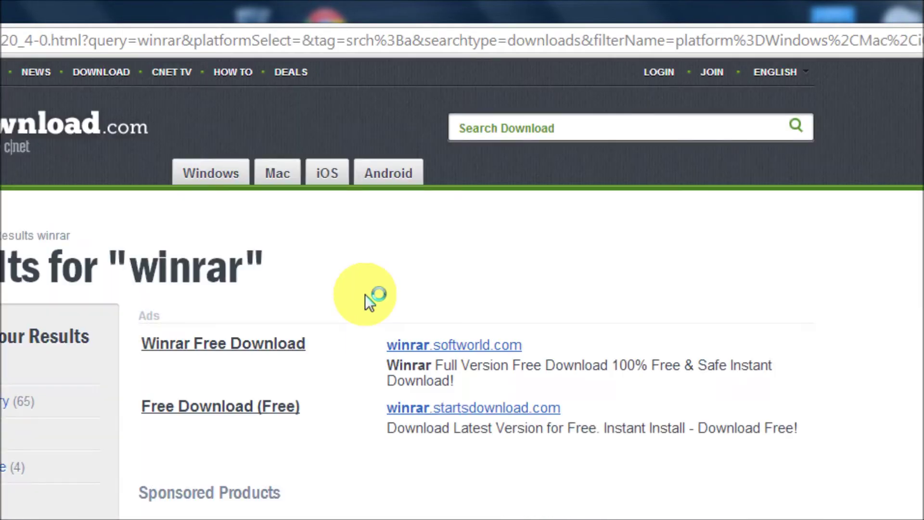
Download the WinRAR (64-bit) installer winrar-x64-501 (2).exe and launch it.
scroll(562, 383, "down", 10)
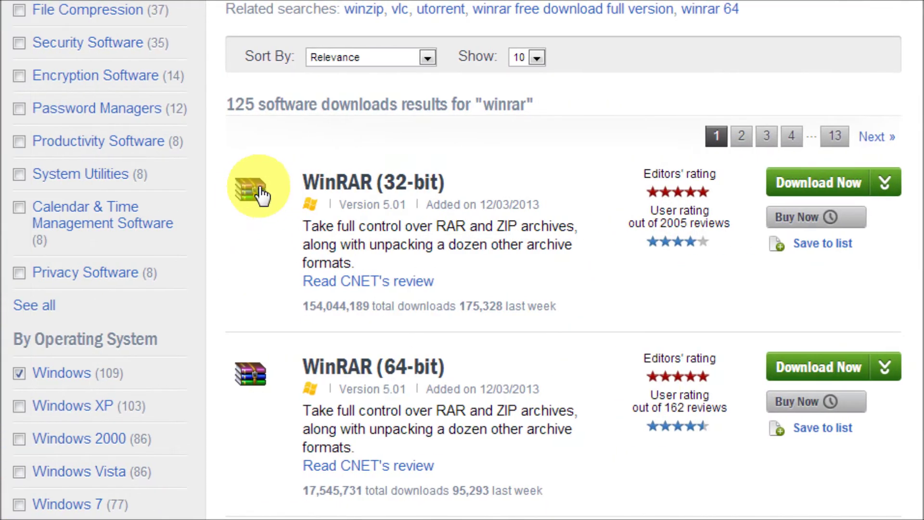
scroll(582, 297, "down", 2)
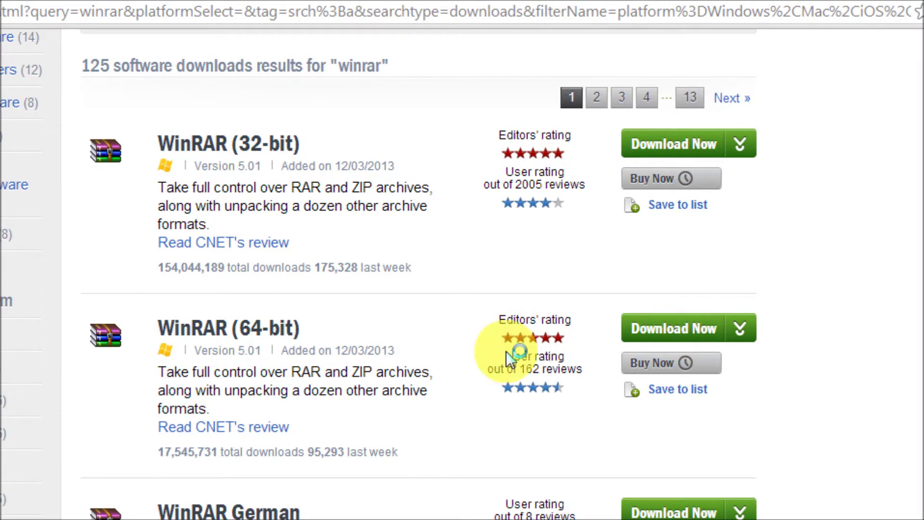
left_click(677, 332)
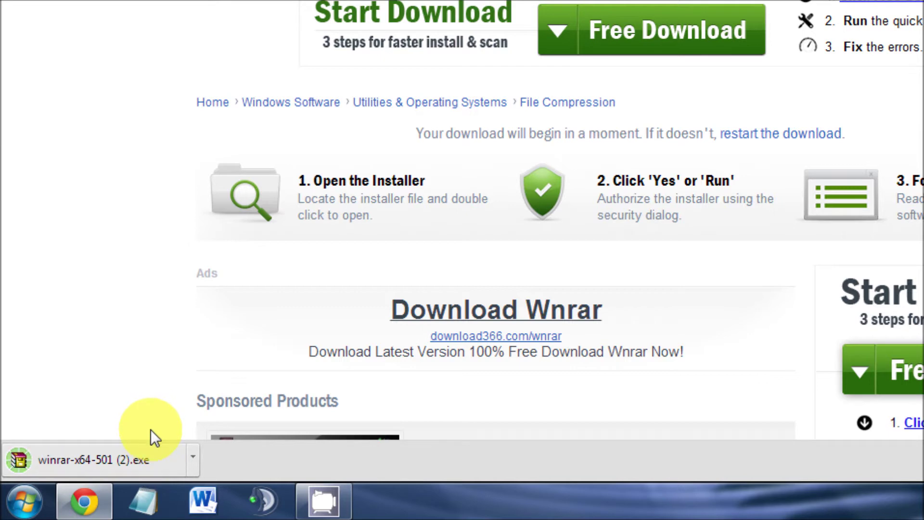
left_click(132, 460)
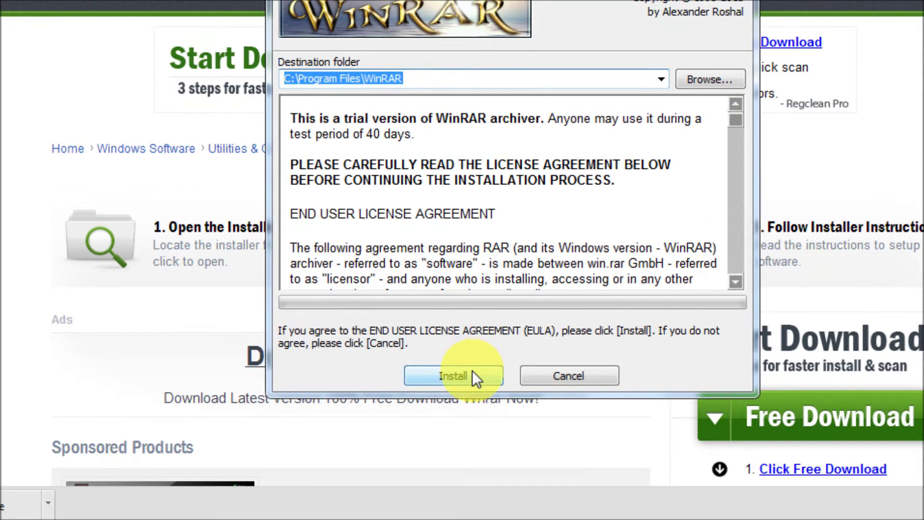
Install WinRAR 5.01 to C:\Program Files\WinRAR with default associations, then close its folder and Chrome.
left_click(470, 433)
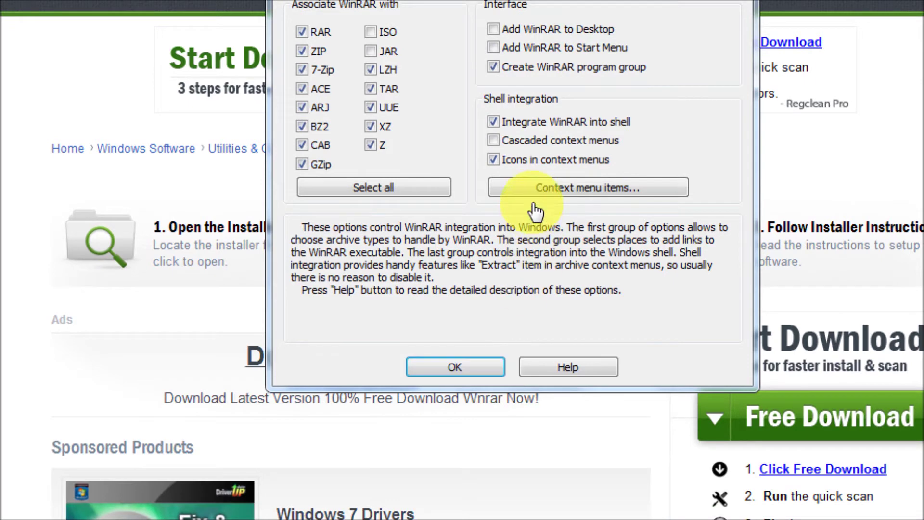
left_click(495, 367)
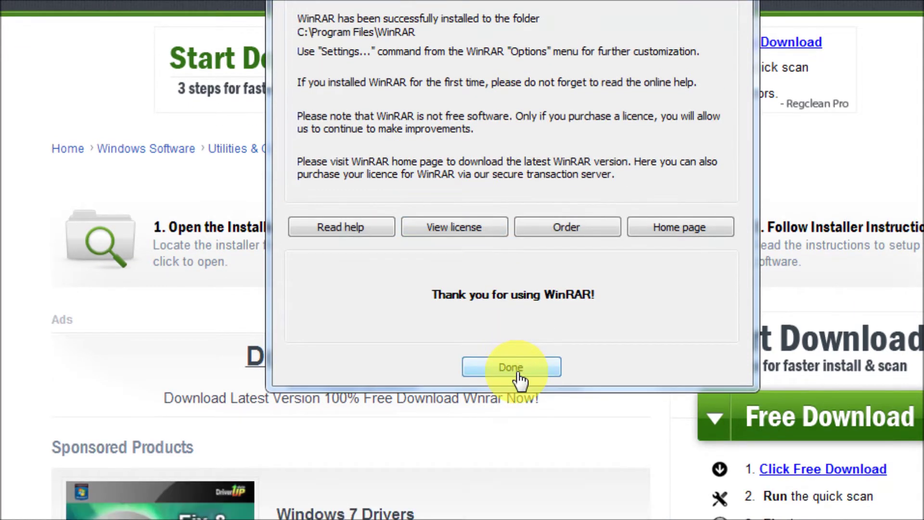
left_click(519, 397)
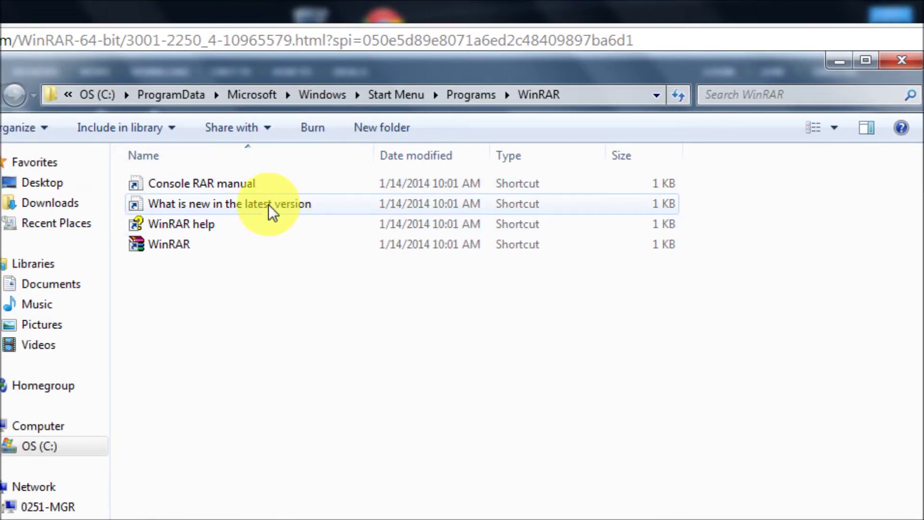
left_click(901, 59)
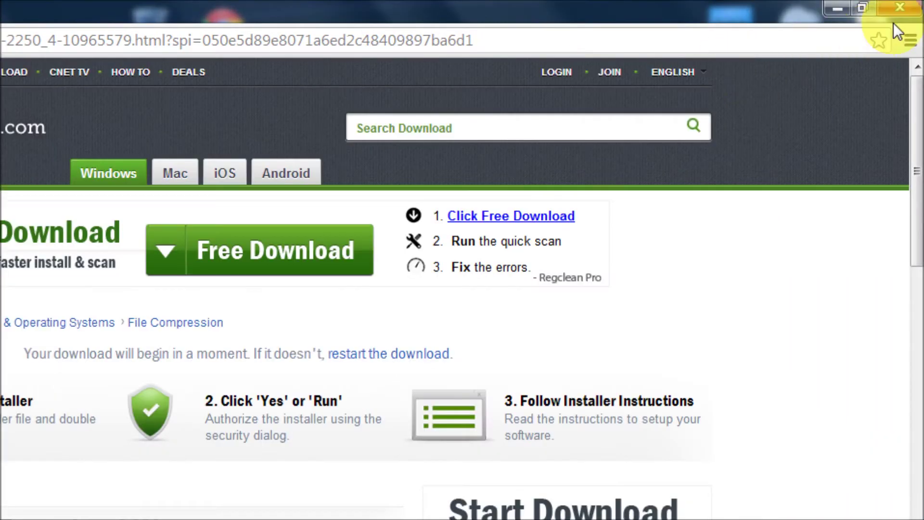
left_click(900, 6)
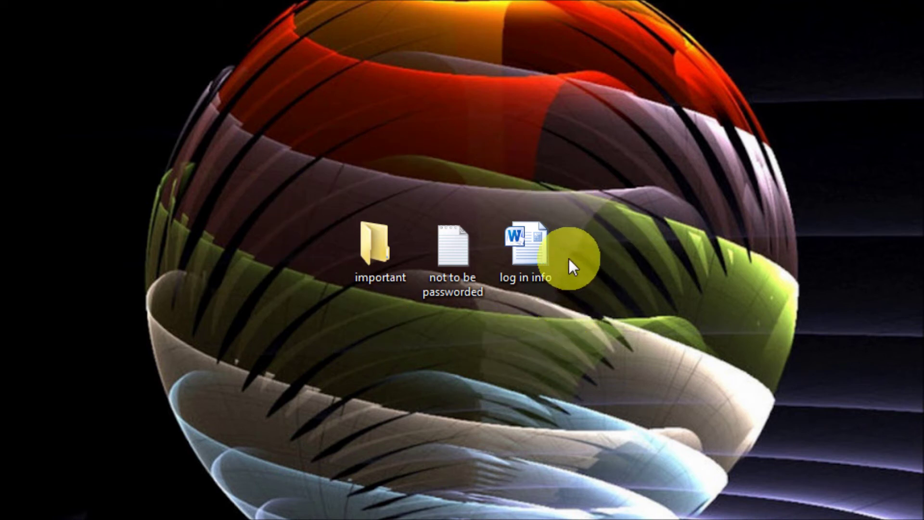
Drag 'log in info' and 'not to be passworded' into the important folder and check its contents.
left_click_drag(541, 252, 395, 251)
left_click_drag(461, 247, 393, 249)
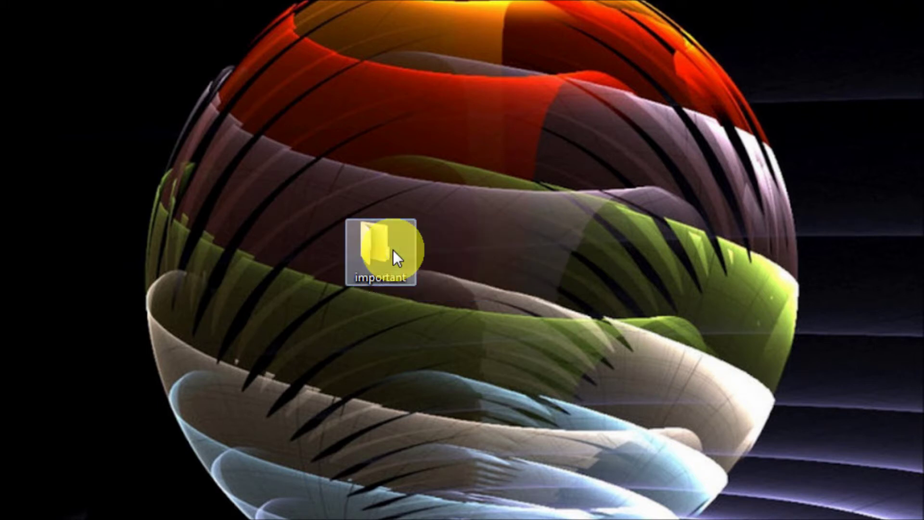
double_click(391, 262)
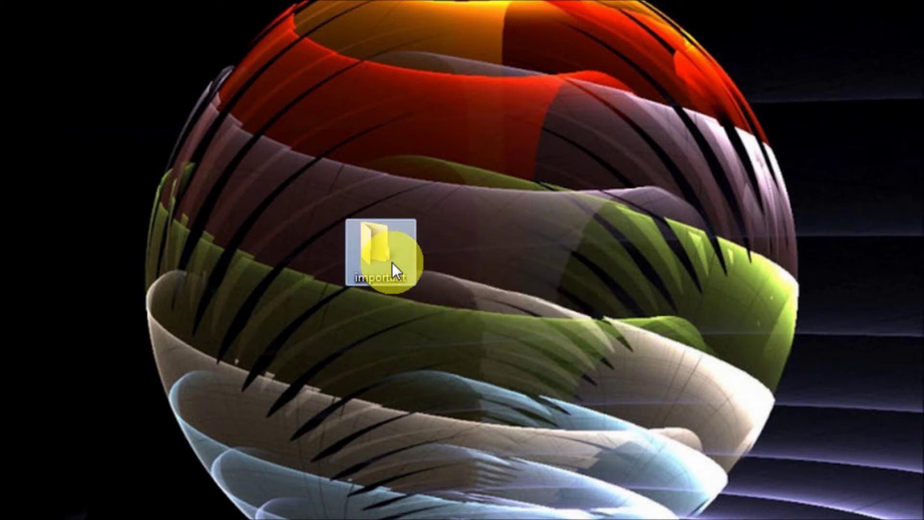
double_click(275, 156)
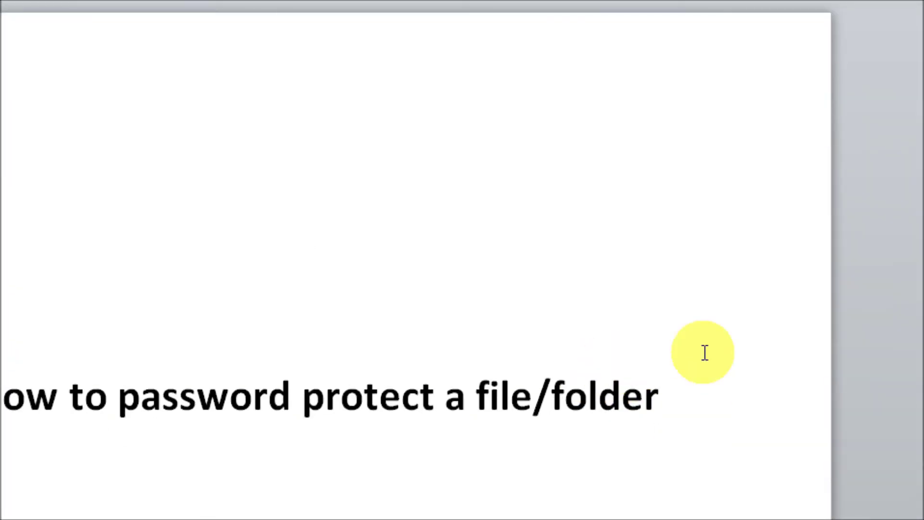
left_click(917, 12)
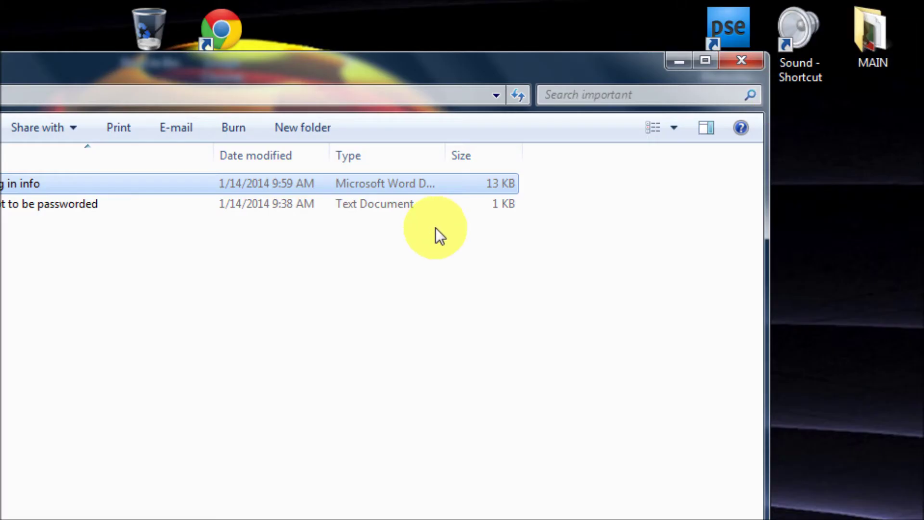
left_click(739, 61)
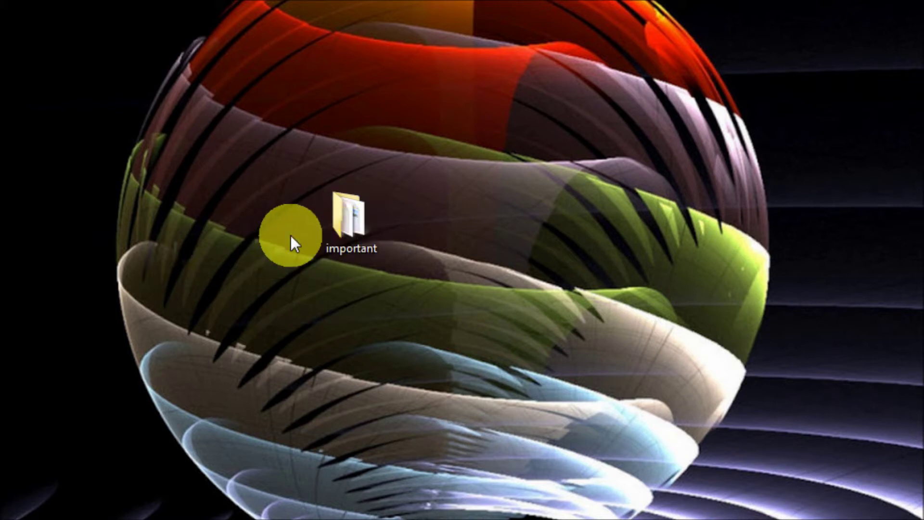
Add the important folder to archive important.rar in RAR format and open Set password.
right_click(340, 221)
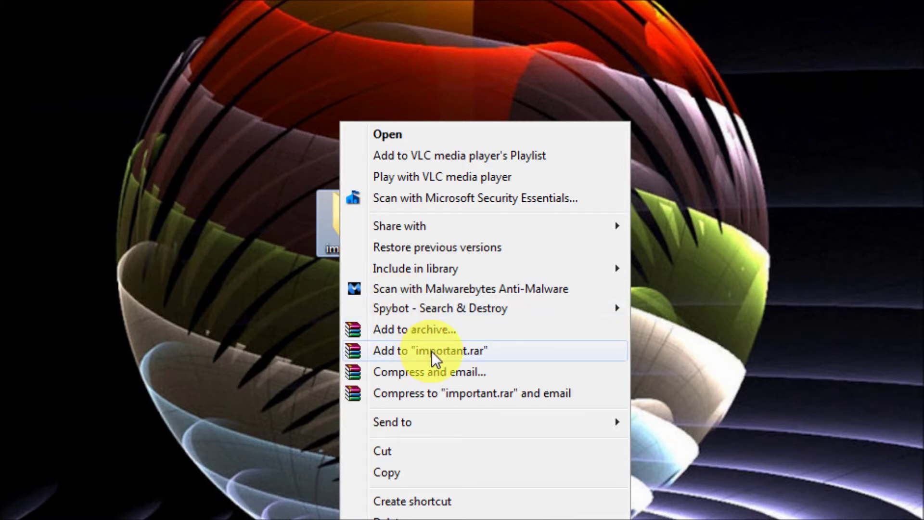
left_click(464, 328)
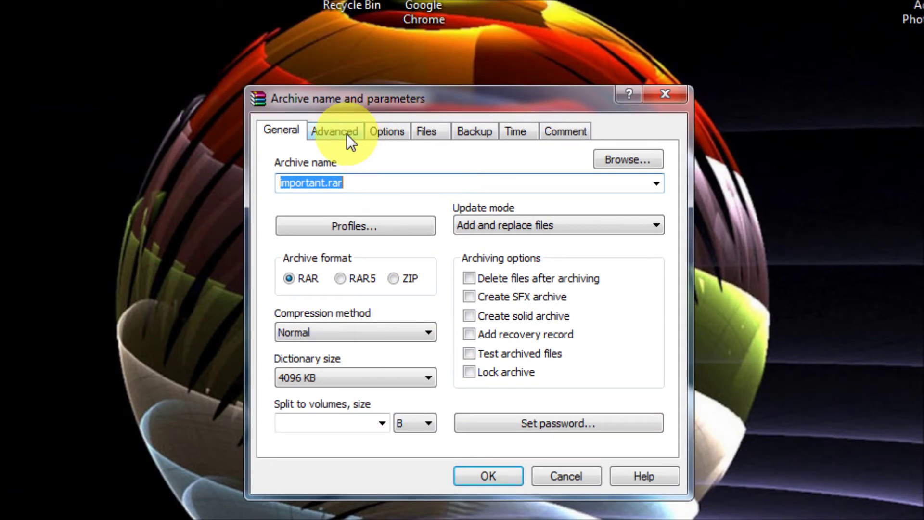
left_click(347, 134)
left_click(289, 137)
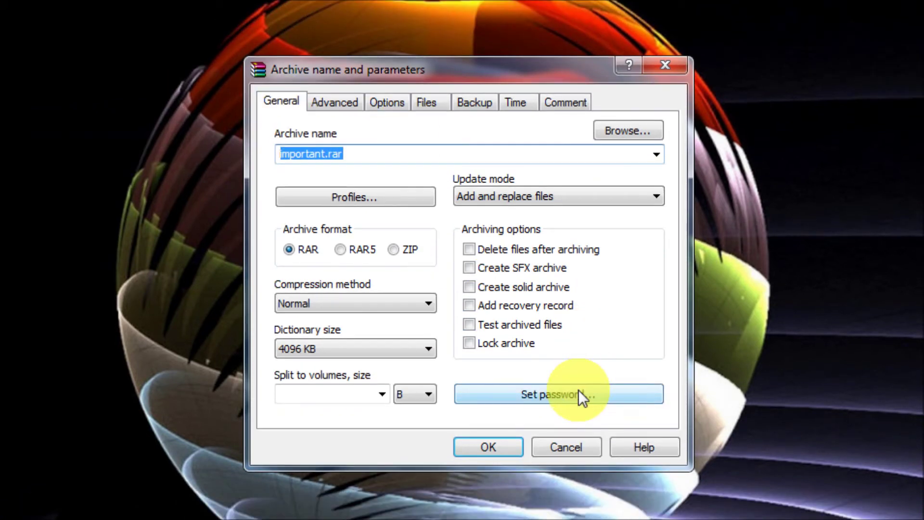
left_click(578, 390)
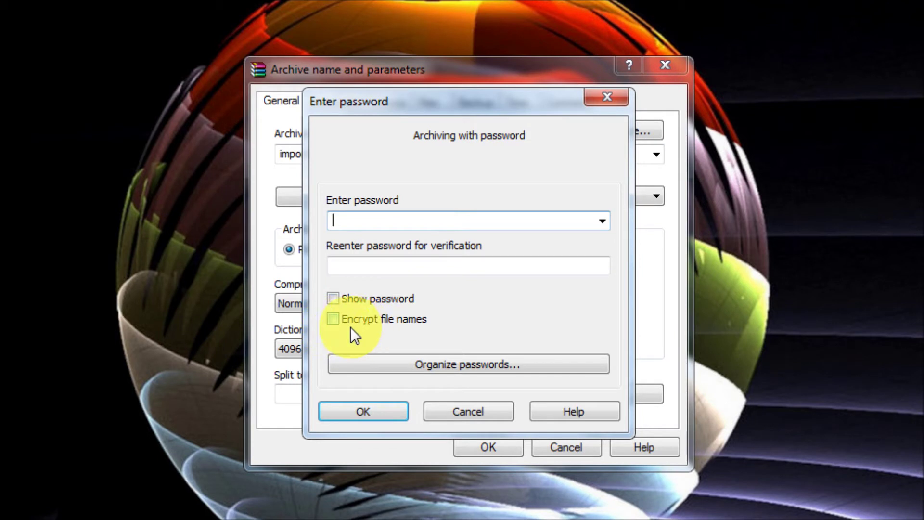
Tick Encrypt file names, enter the archive password and its confirmation, and confirm.
left_click(333, 319)
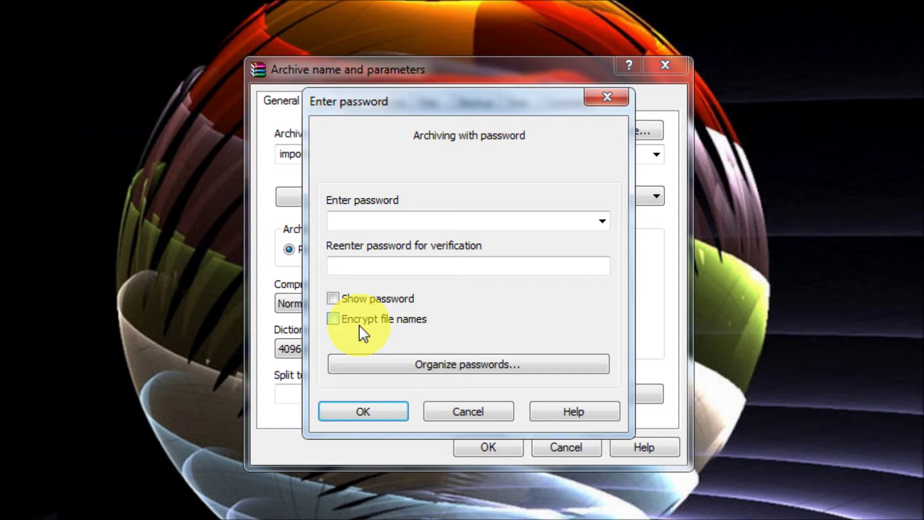
left_click(333, 320)
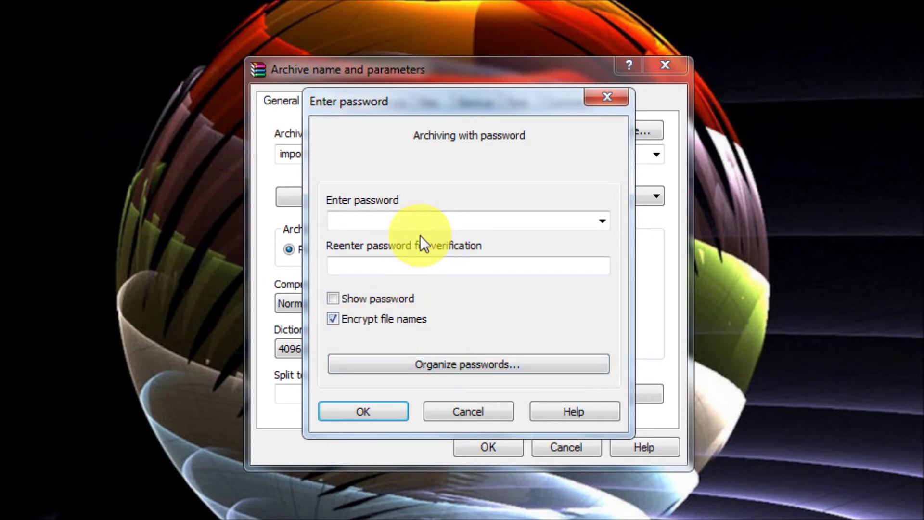
left_click(419, 221)
type("123")
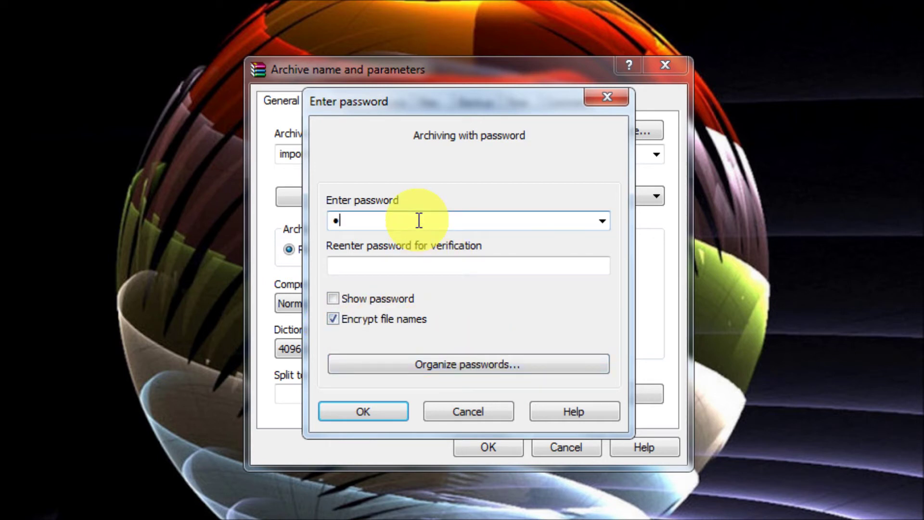
left_click(429, 265)
type("123")
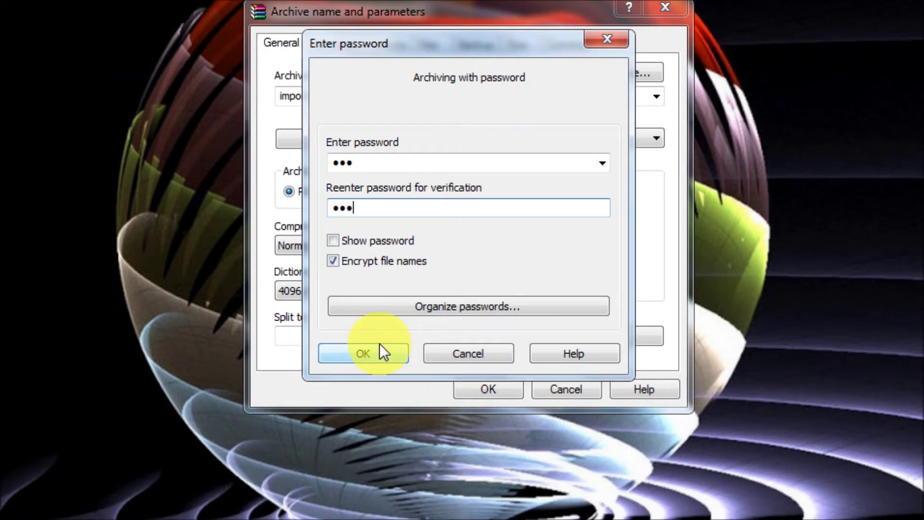
left_click(378, 409)
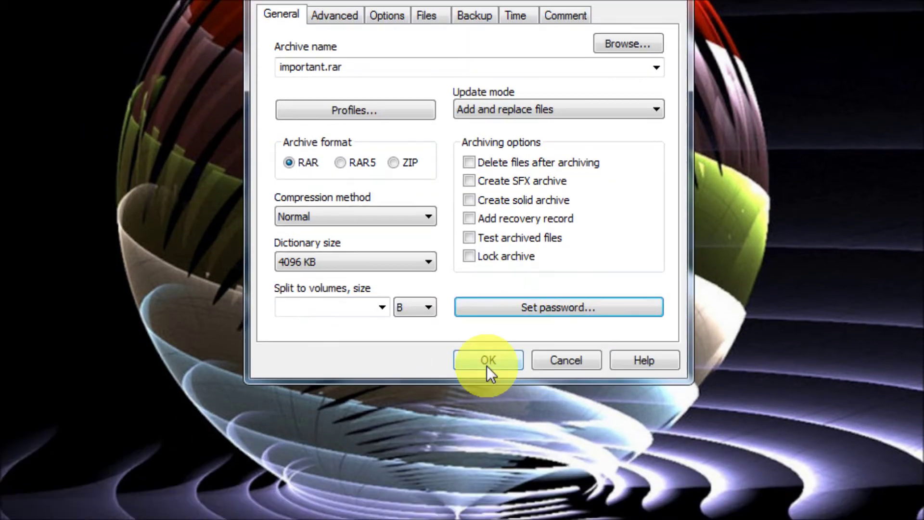
Build important.rar, move it beside the important folder, and verify it asks for a password.
left_click(488, 390)
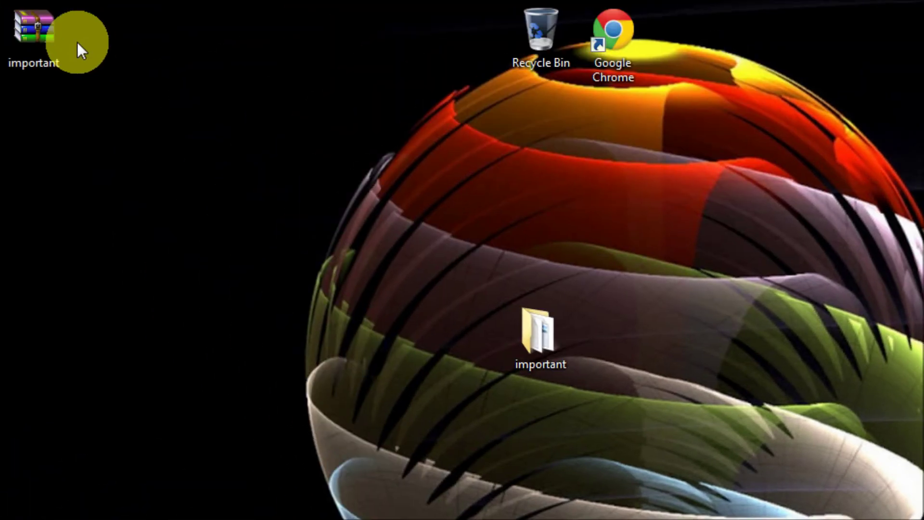
left_click_drag(61, 34, 487, 343)
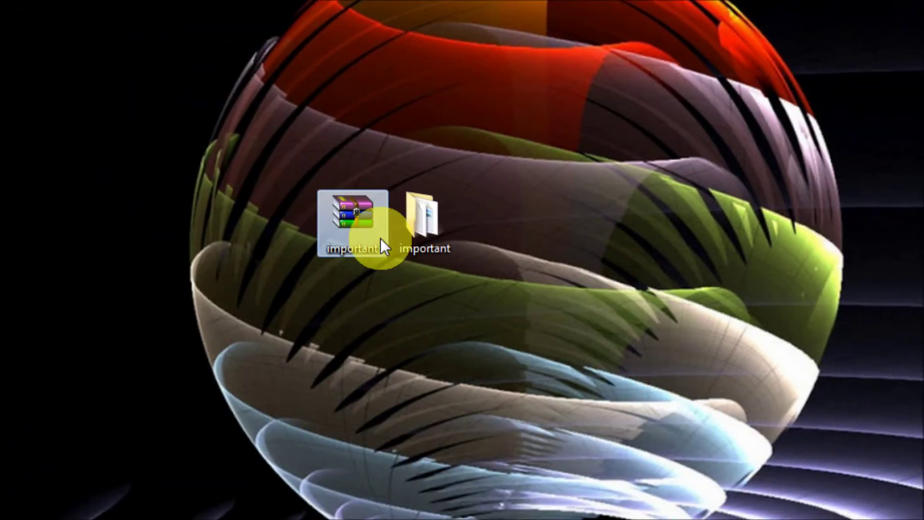
double_click(355, 212)
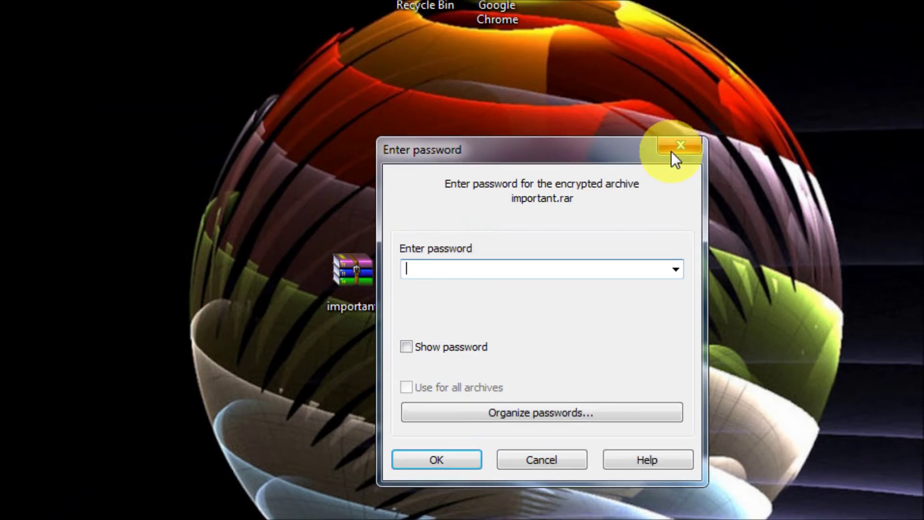
left_click(672, 153)
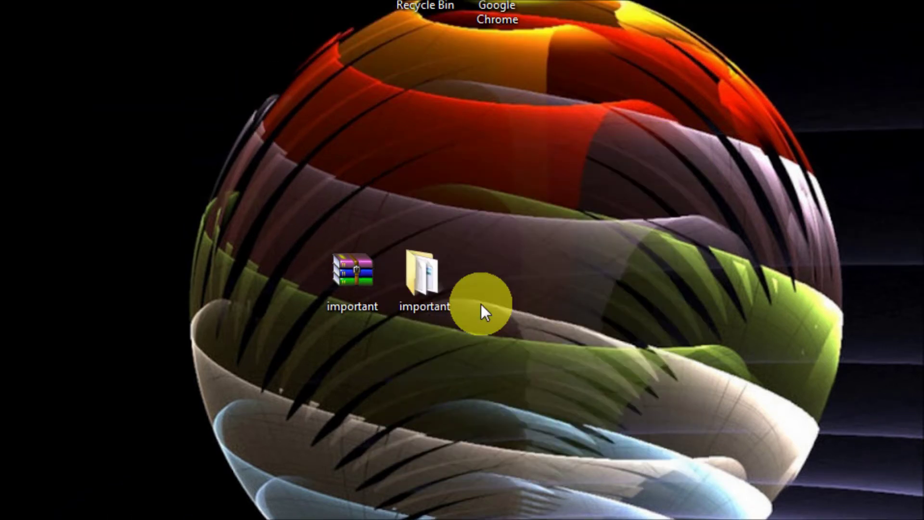
right_click(428, 281)
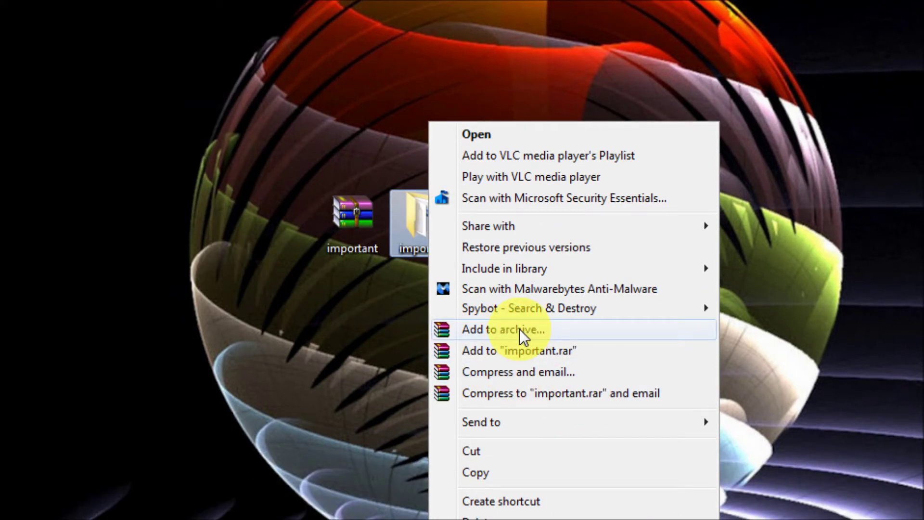
Append '1' to the desktop folder 'important' so it reads 'important1'.
left_click(414, 292)
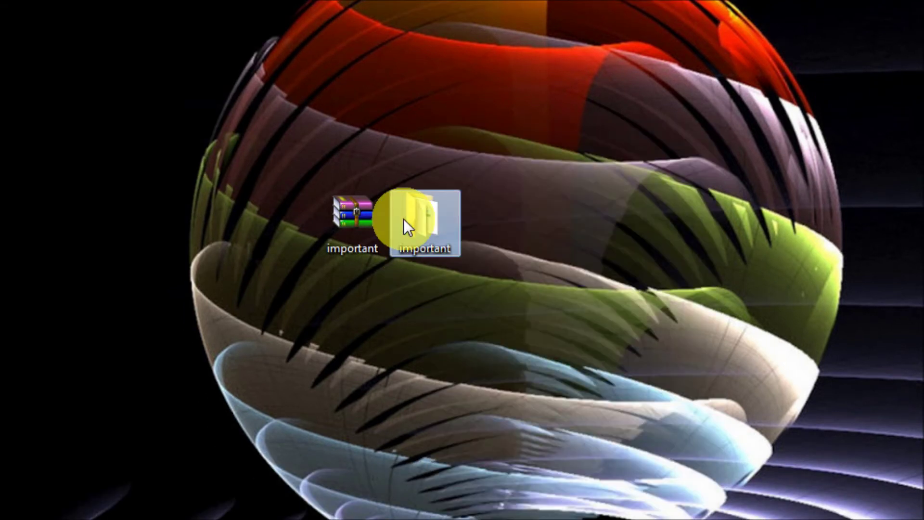
right_click(403, 219)
left_click(511, 442)
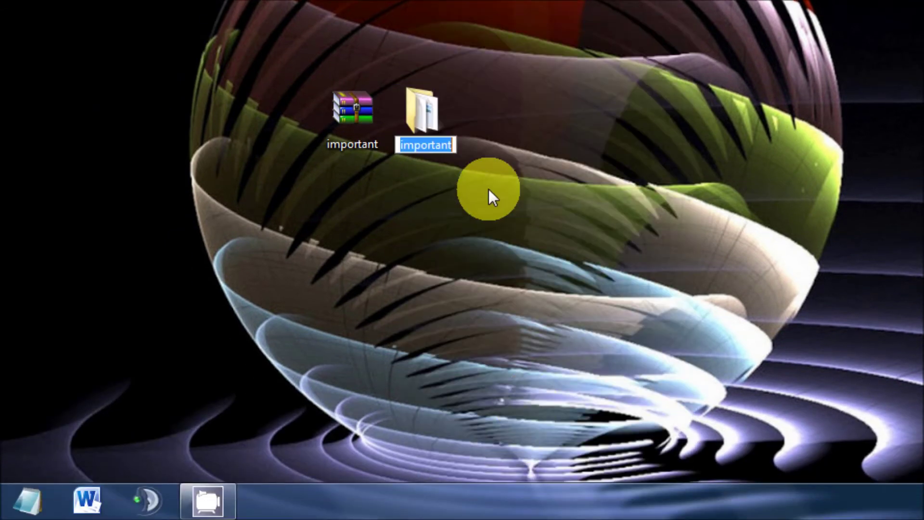
left_click(455, 145)
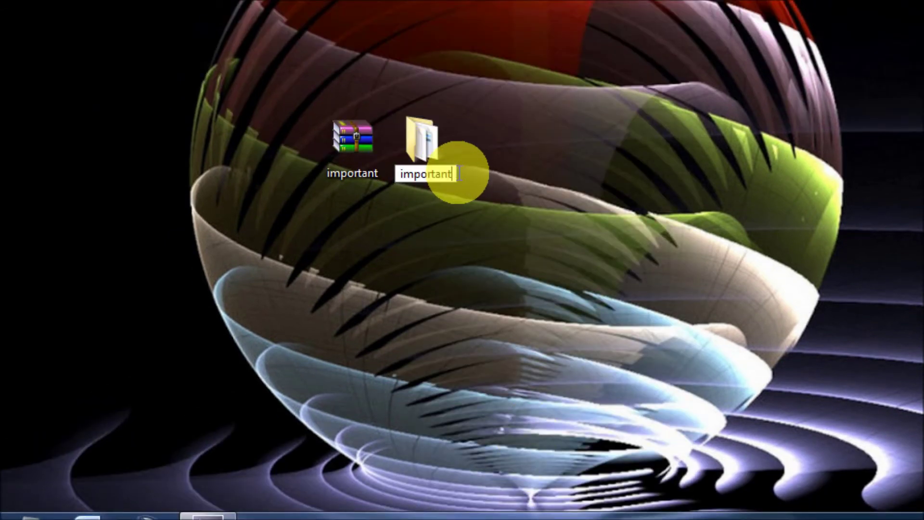
type("1")
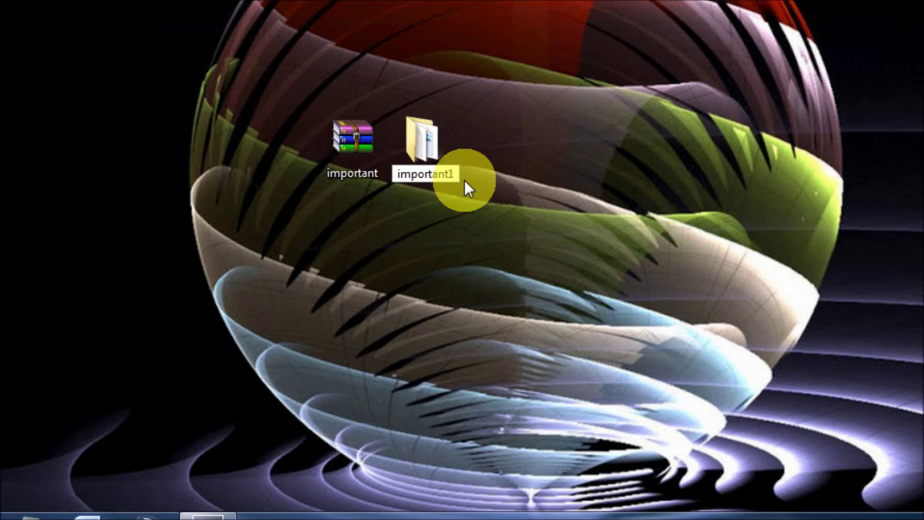
left_click(448, 152)
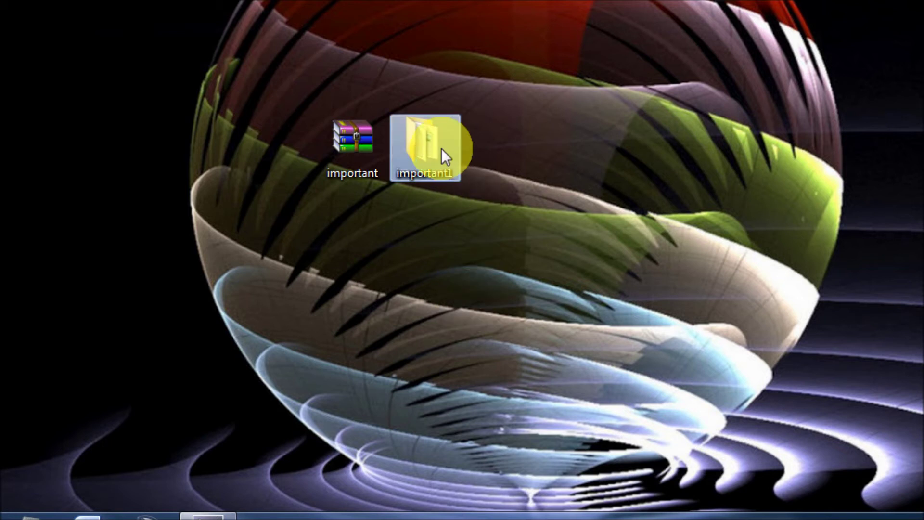
Archive the important1 folder as important1.rar with a password entered and confirmed, names left unencrypted.
right_click(441, 149)
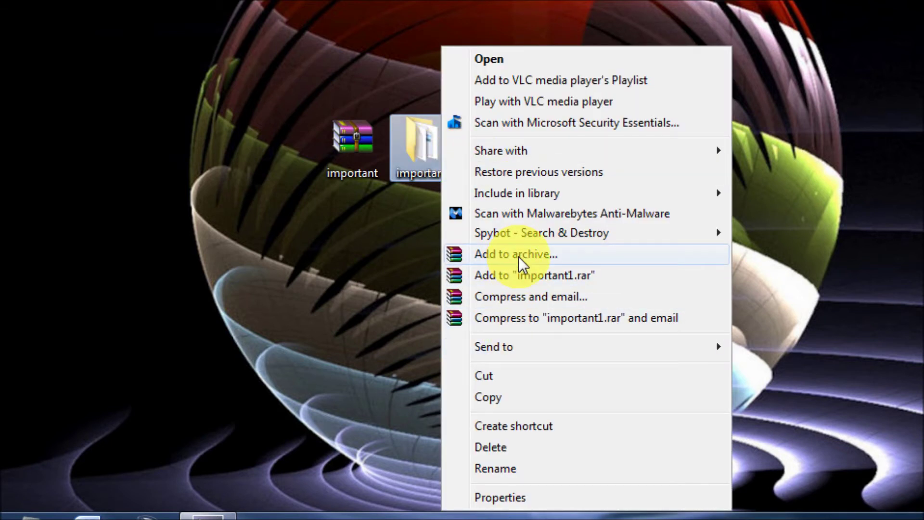
left_click(519, 255)
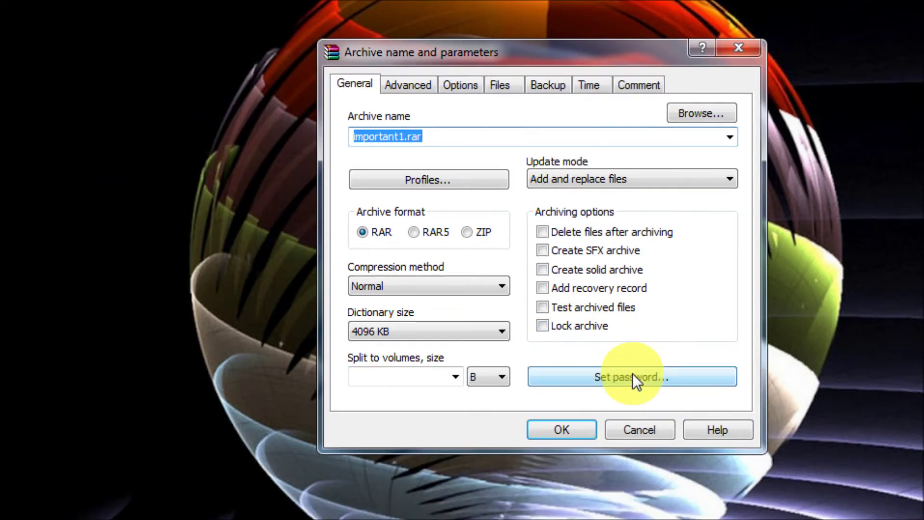
left_click(632, 377)
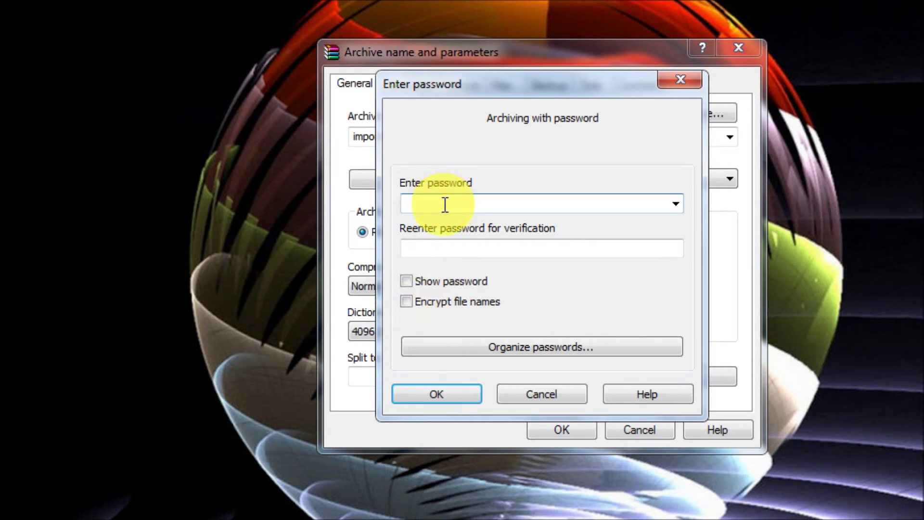
type("123")
left_click(451, 248)
type("123")
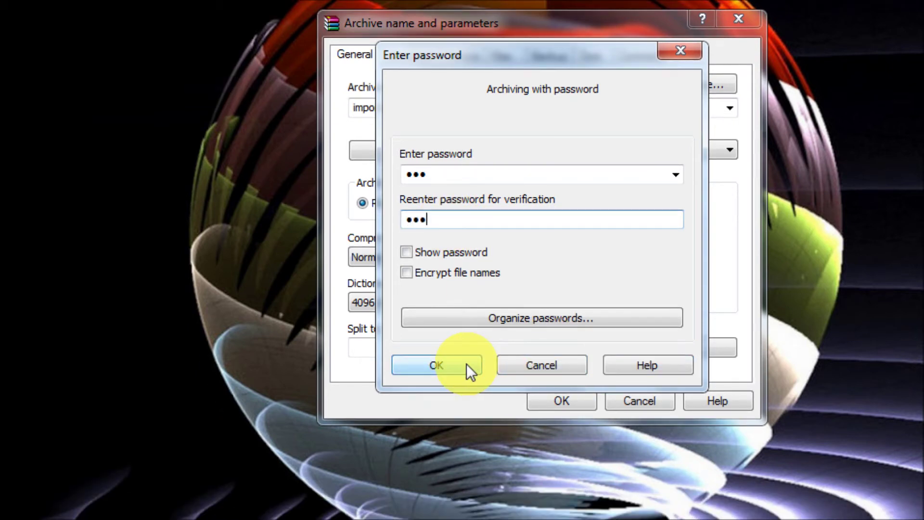
left_click(466, 394)
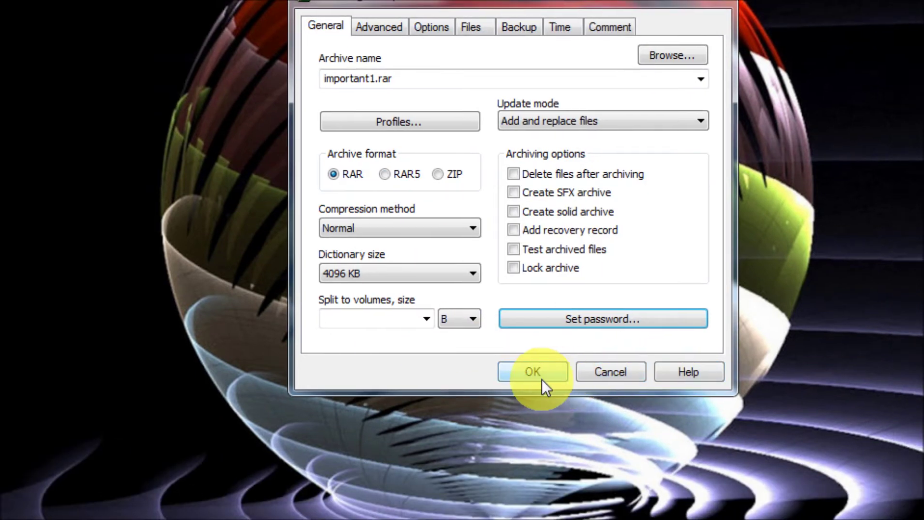
left_click(534, 372)
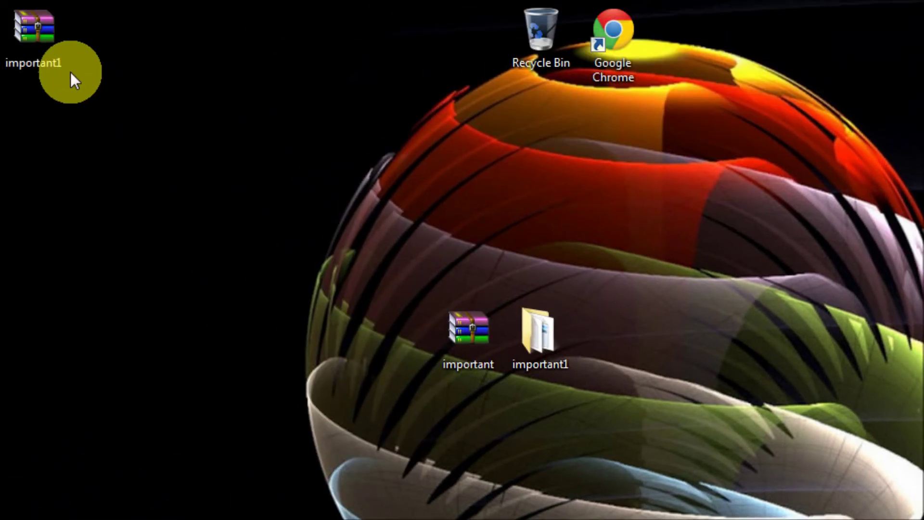
Move the important1 and important archive icons beside the folder.
left_click_drag(43, 40, 642, 342)
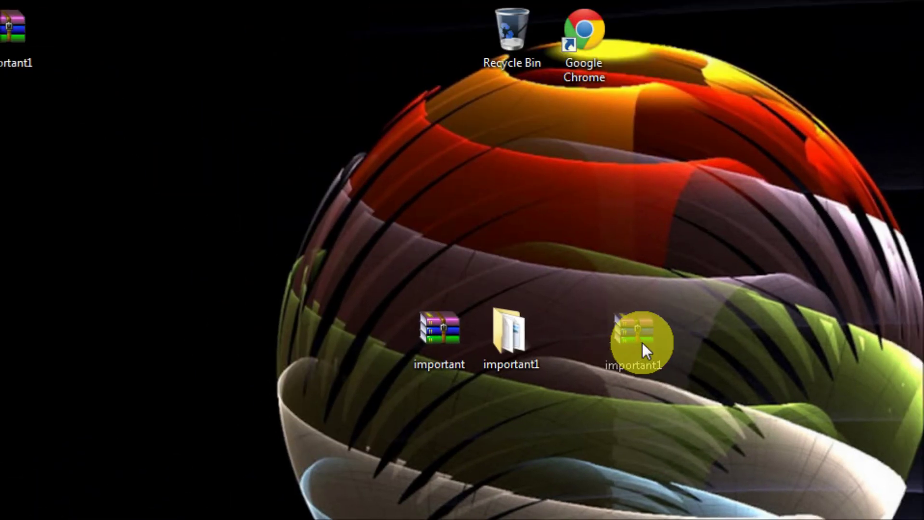
left_click_drag(461, 363, 579, 354)
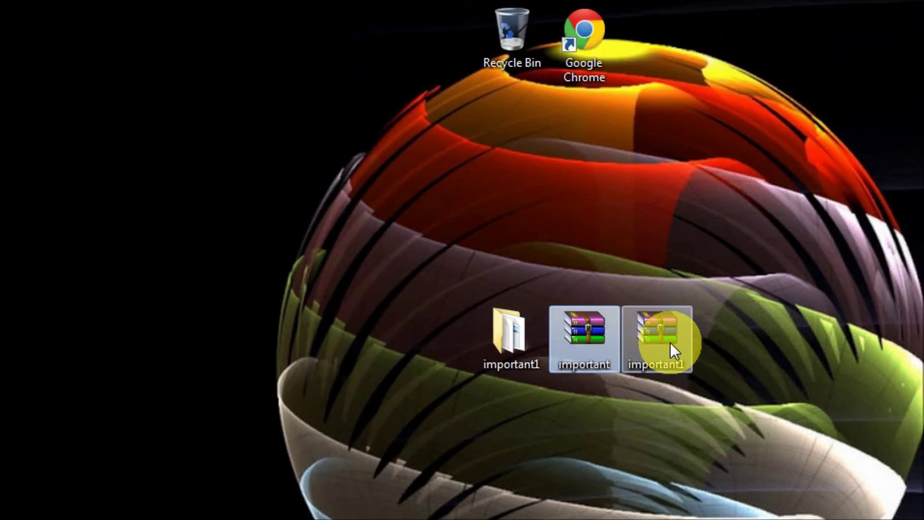
left_click(680, 376)
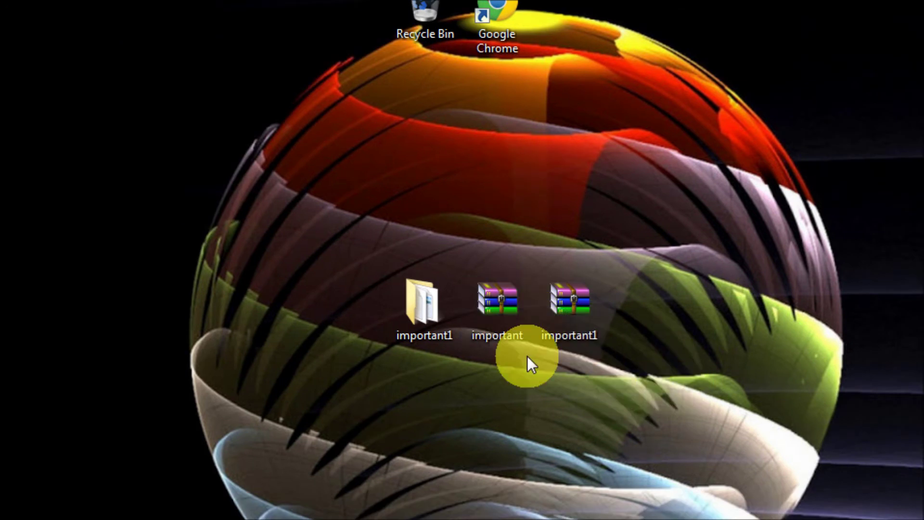
Try the important archive, dismiss its password prompt, and open important1.rar instead.
double_click(496, 303)
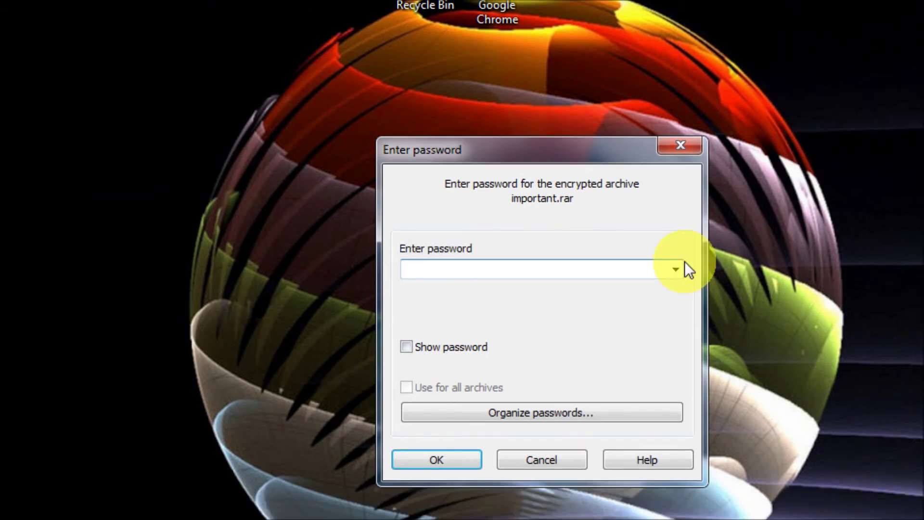
left_click(686, 150)
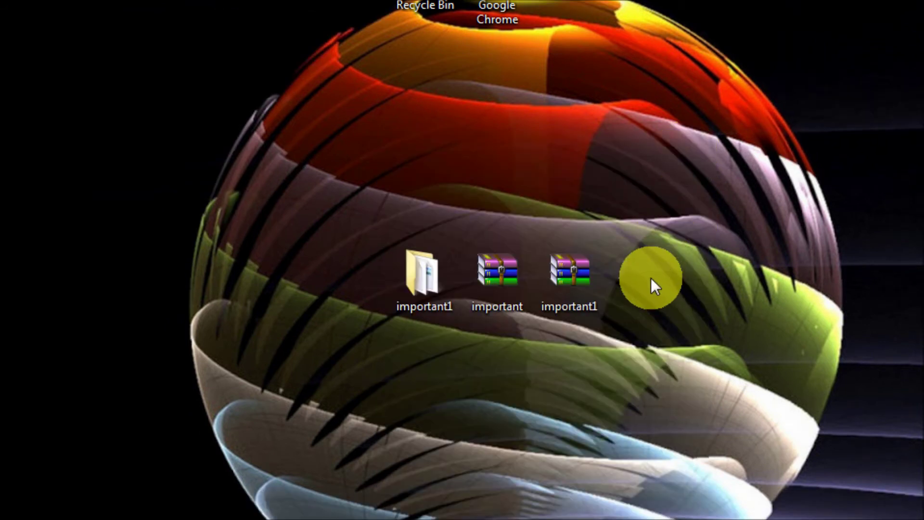
double_click(588, 281)
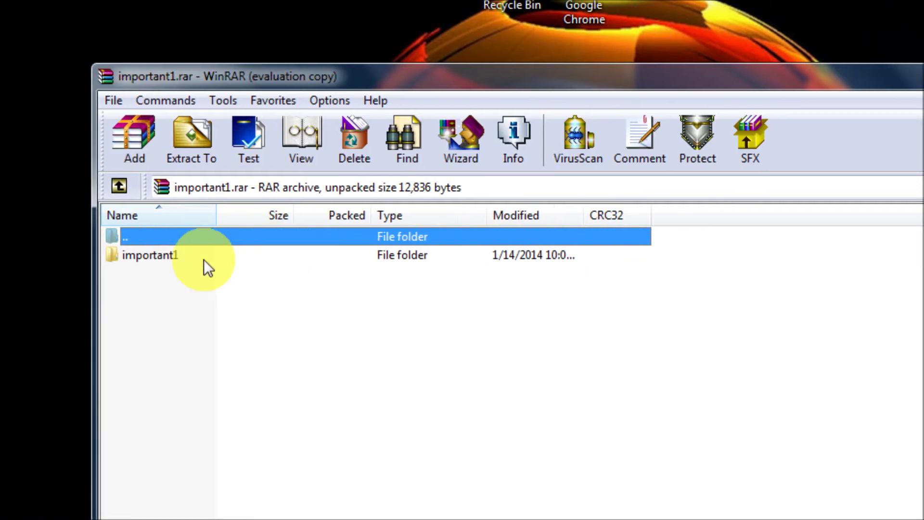
Open the important1 folder inside the archive and confirm log in info.docx asks for a password.
double_click(124, 256)
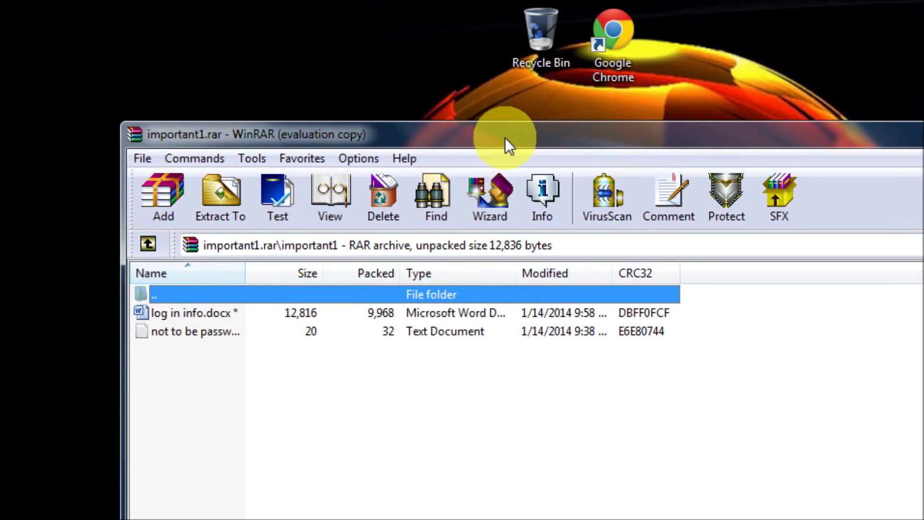
left_click_drag(504, 138, 560, 126)
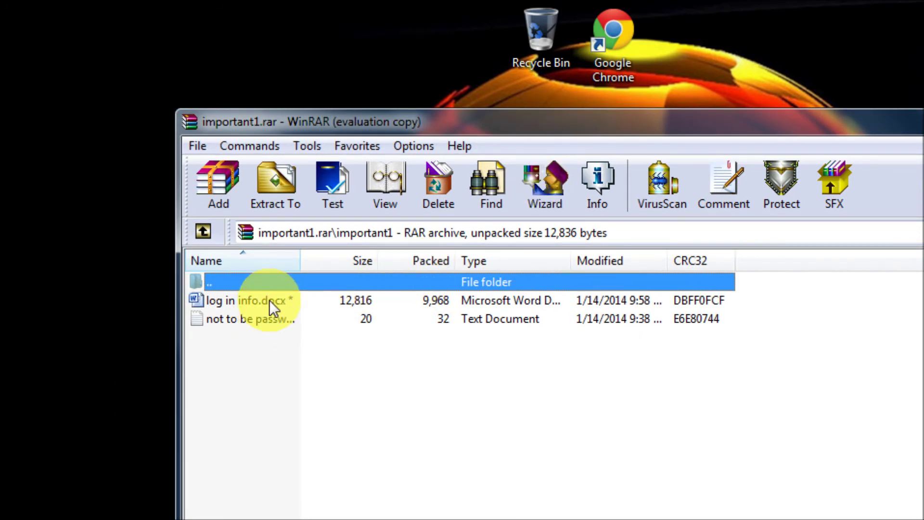
double_click(268, 300)
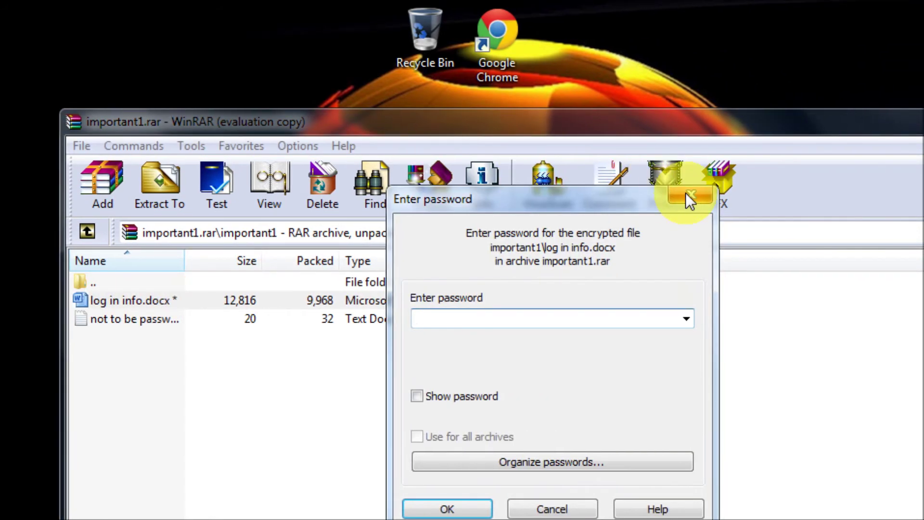
left_click(807, 195)
Confirm not to be passworded.txt is also password-prompted, then close the important1 archive.
left_click(255, 319)
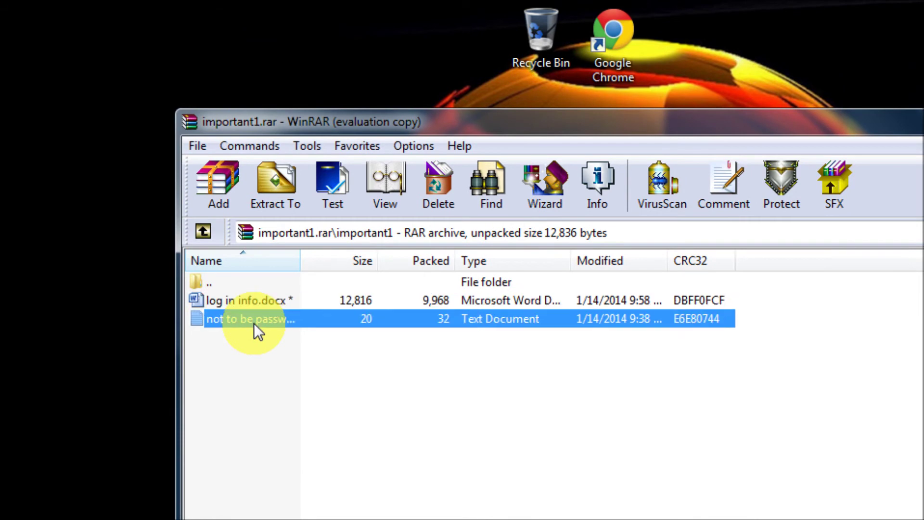
double_click(253, 320)
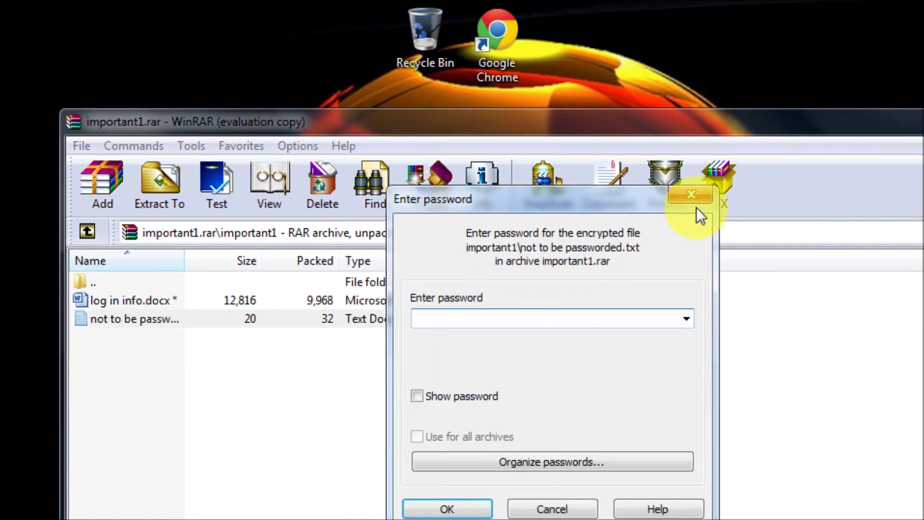
left_click(691, 194)
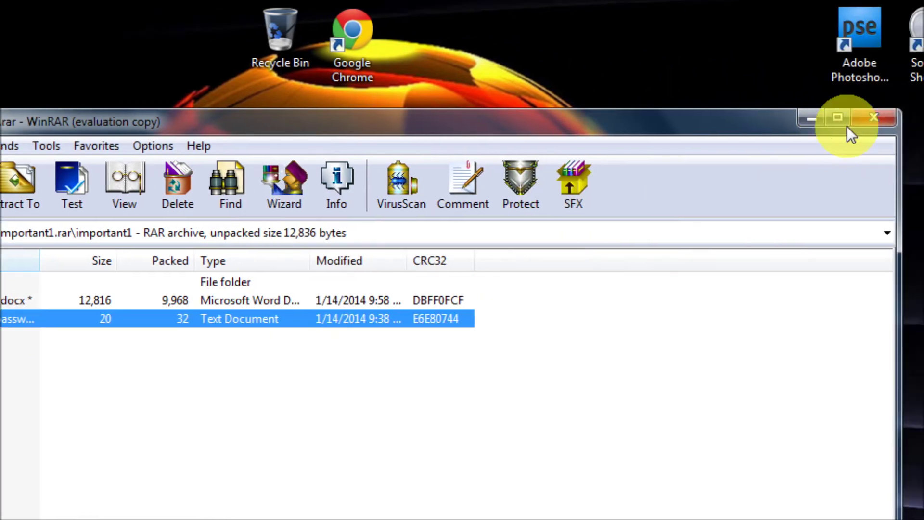
left_click(875, 118)
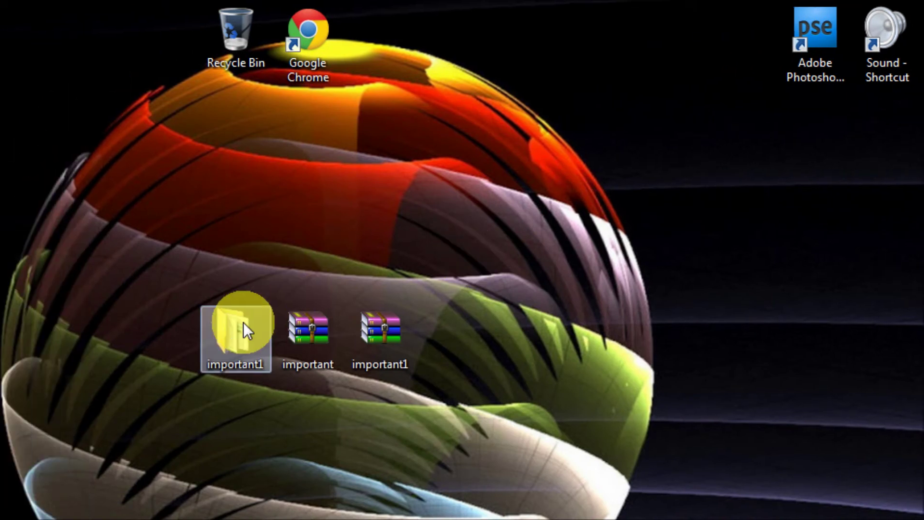
right_click(244, 322)
left_click(329, 444)
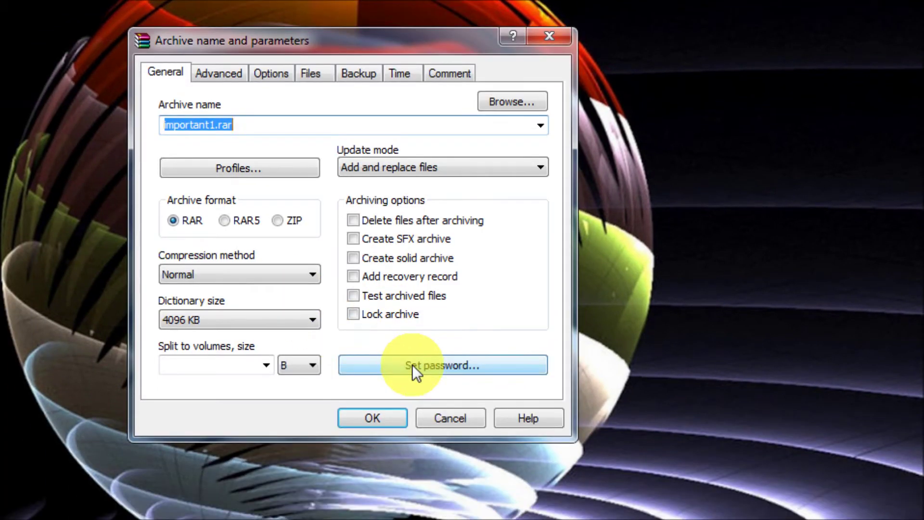
left_click(412, 394)
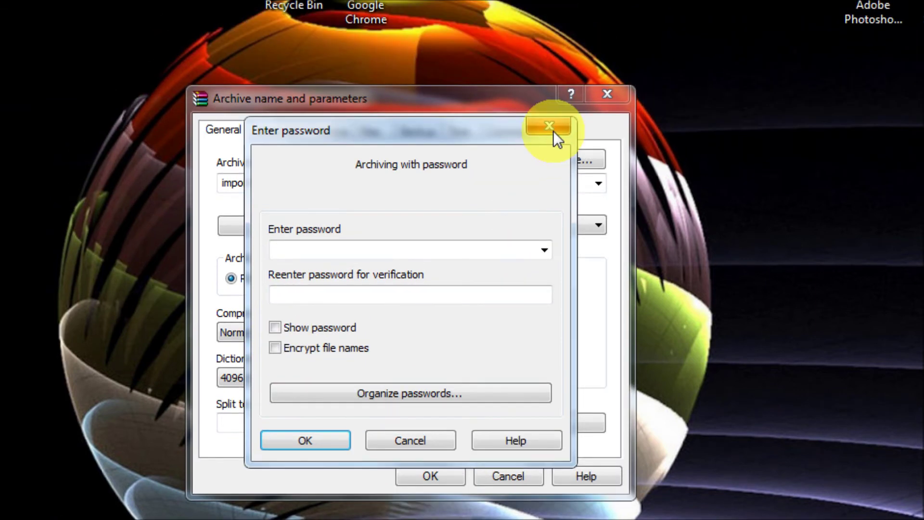
left_click(549, 68)
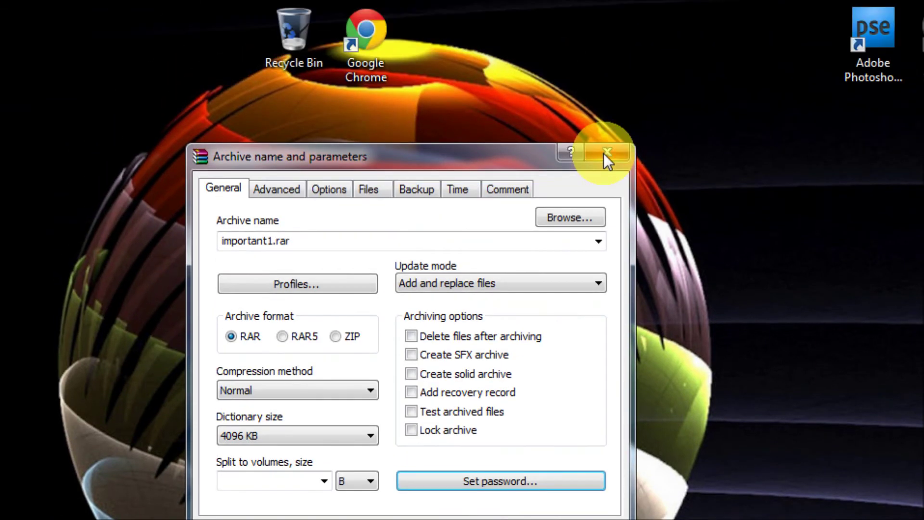
left_click(612, 154)
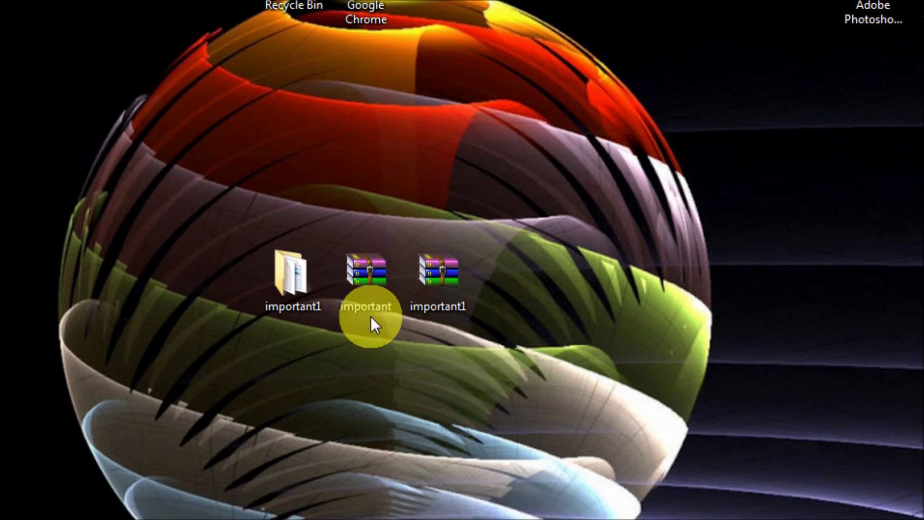
double_click(368, 279)
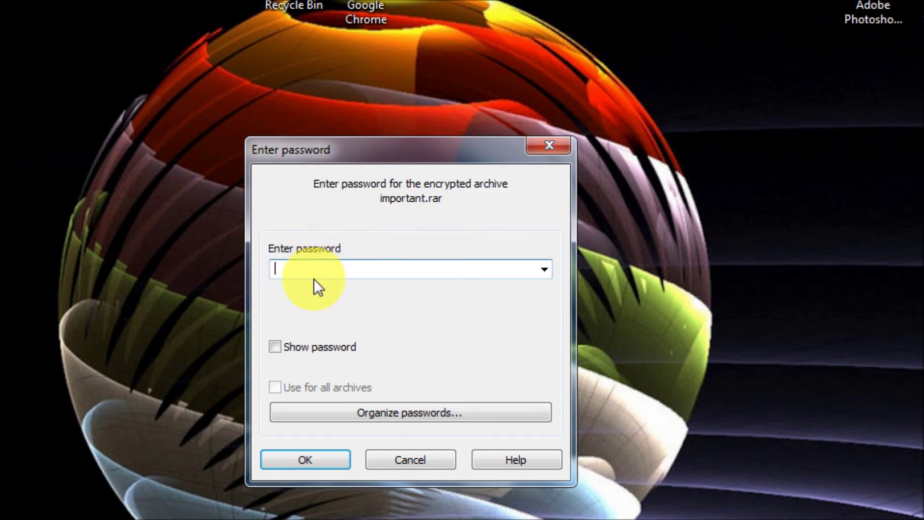
type("123")
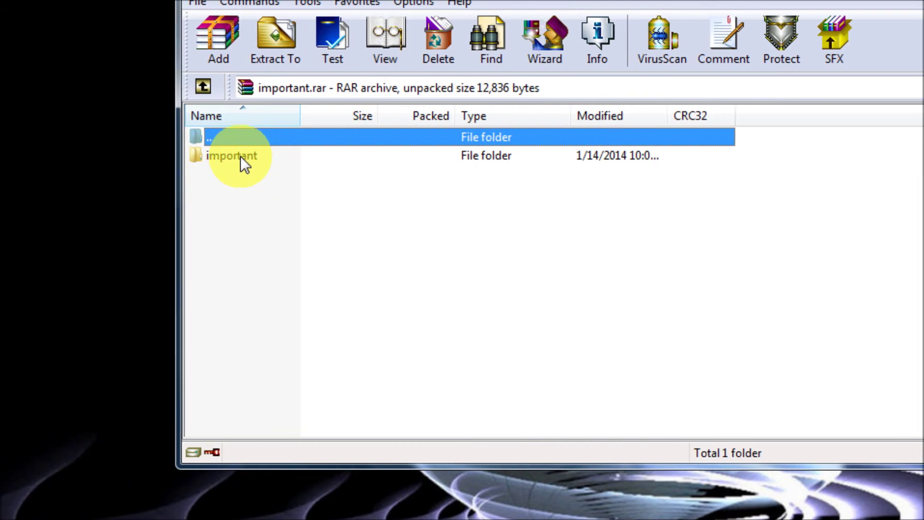
double_click(79, 155)
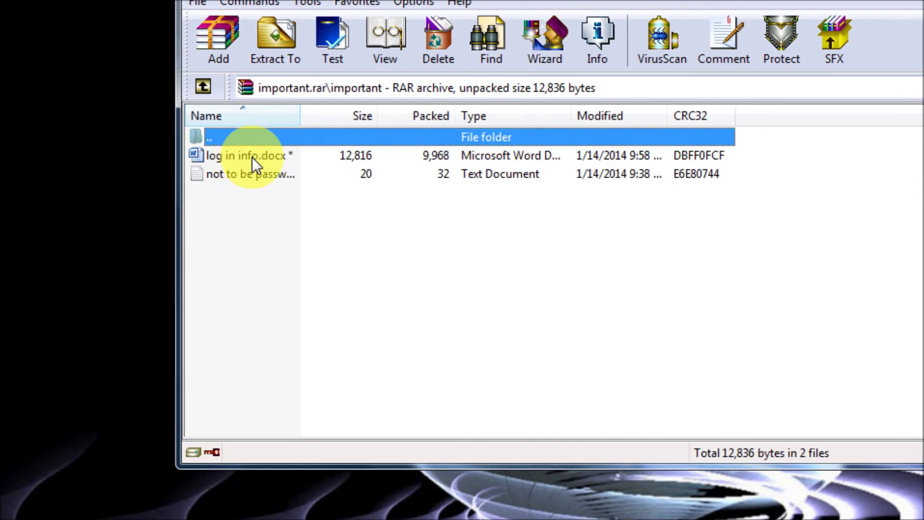
double_click(252, 156)
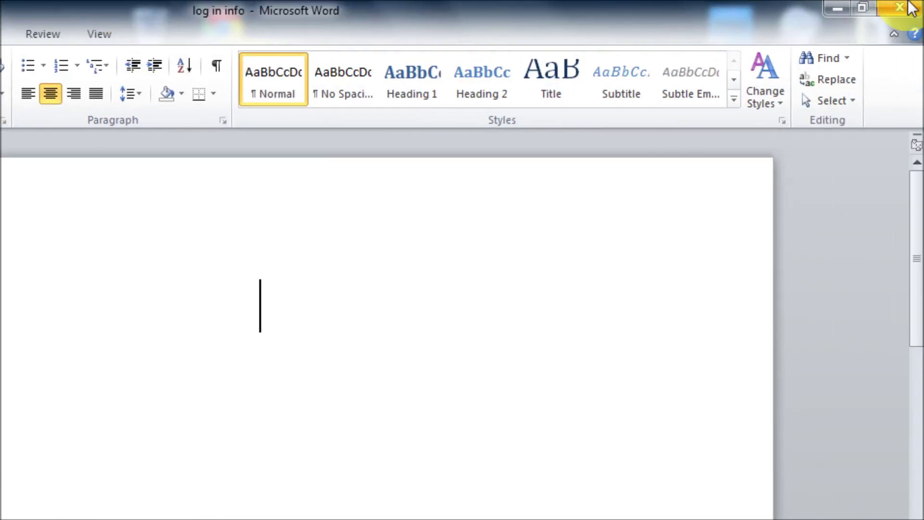
left_click(908, 10)
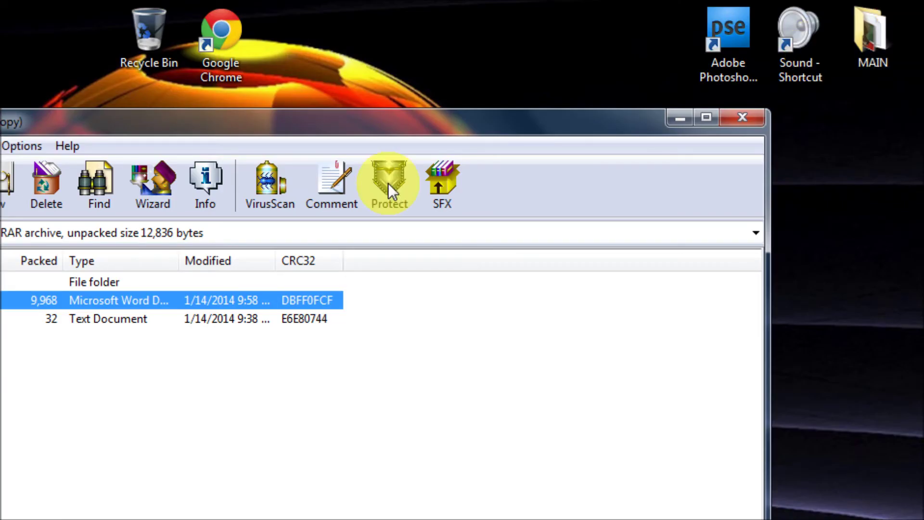
double_click(10, 319)
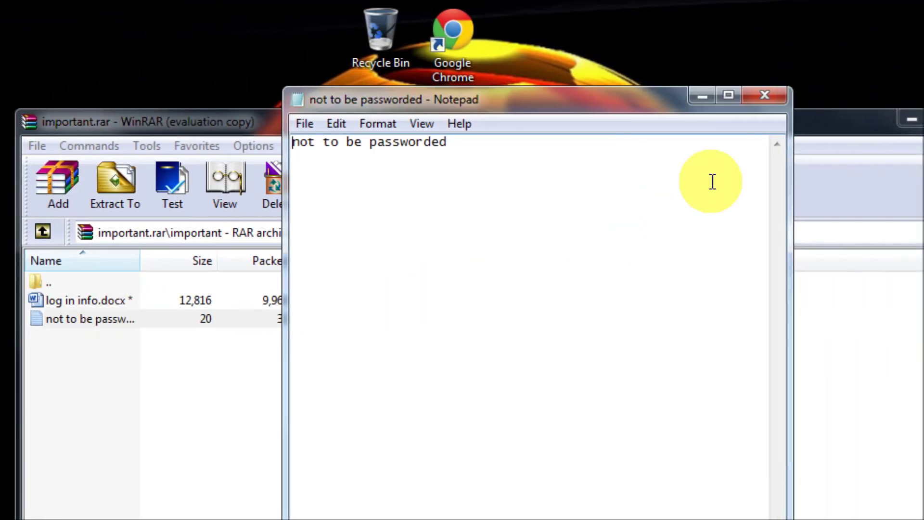
left_click(764, 95)
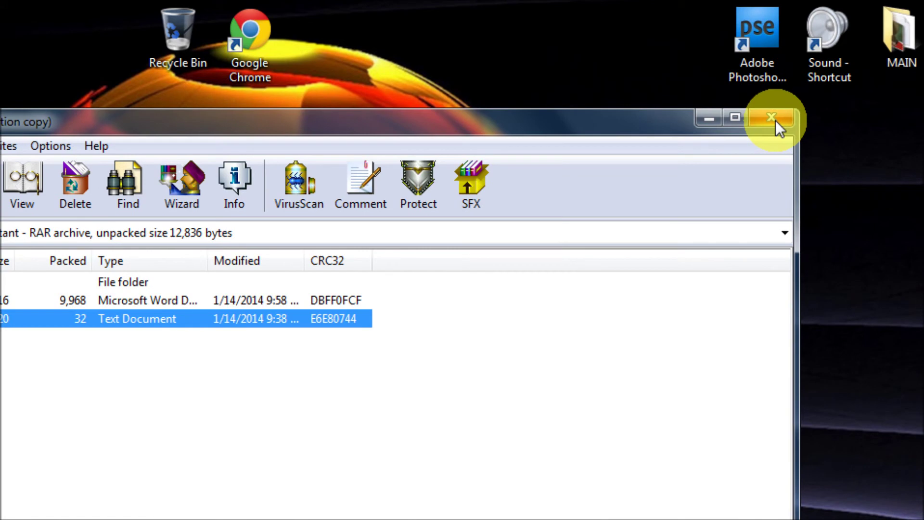
left_click(923, 119)
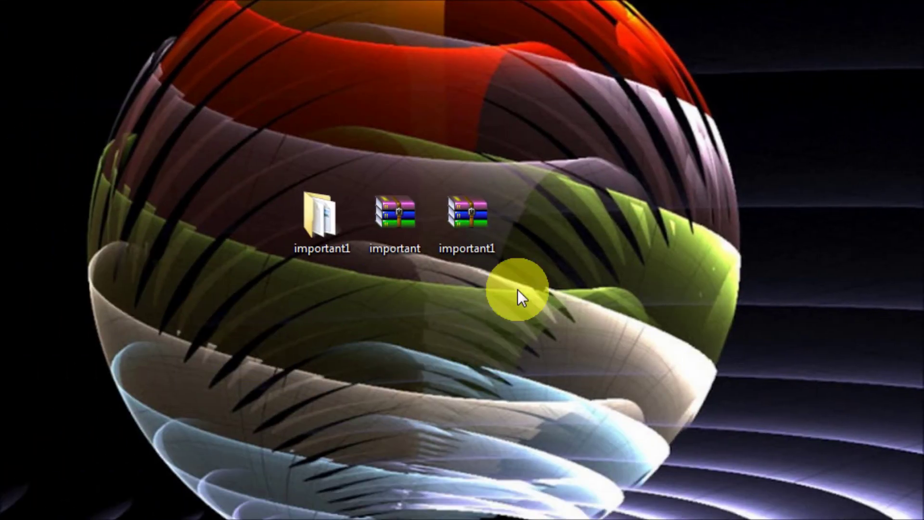
double_click(480, 216)
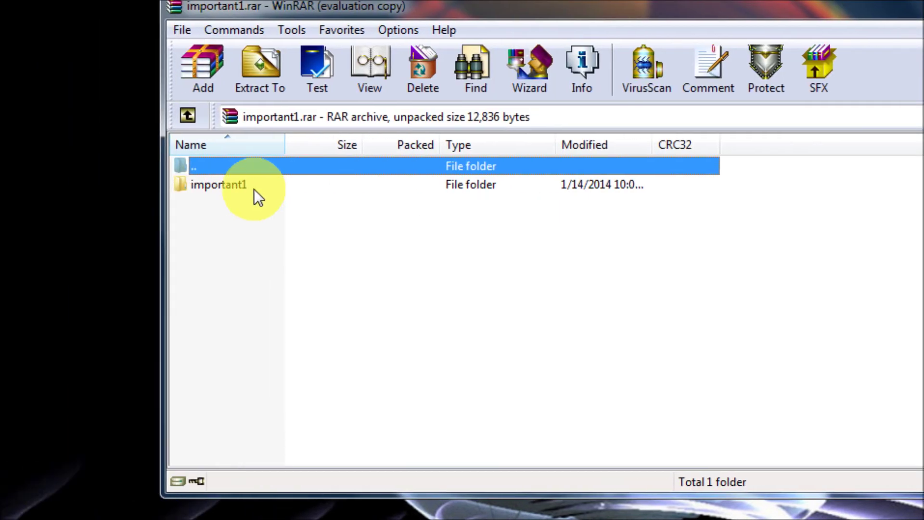
double_click(236, 188)
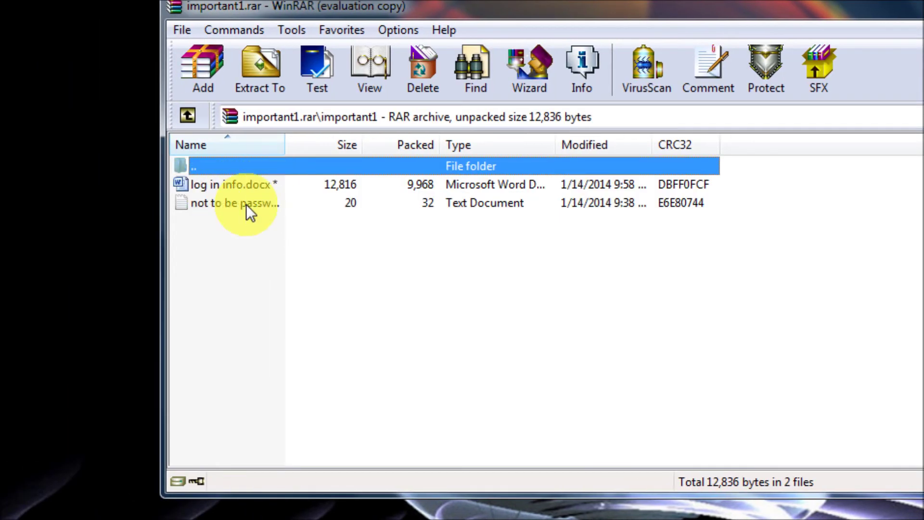
double_click(247, 185)
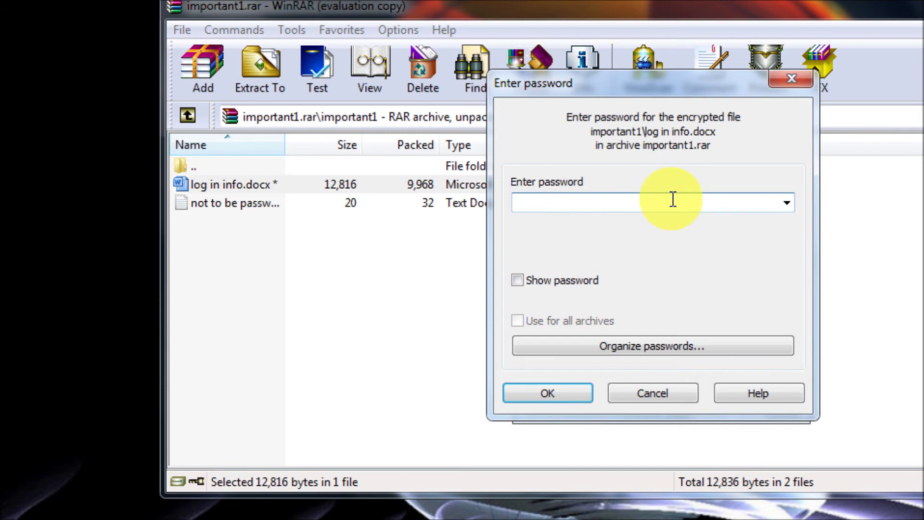
type("•••")
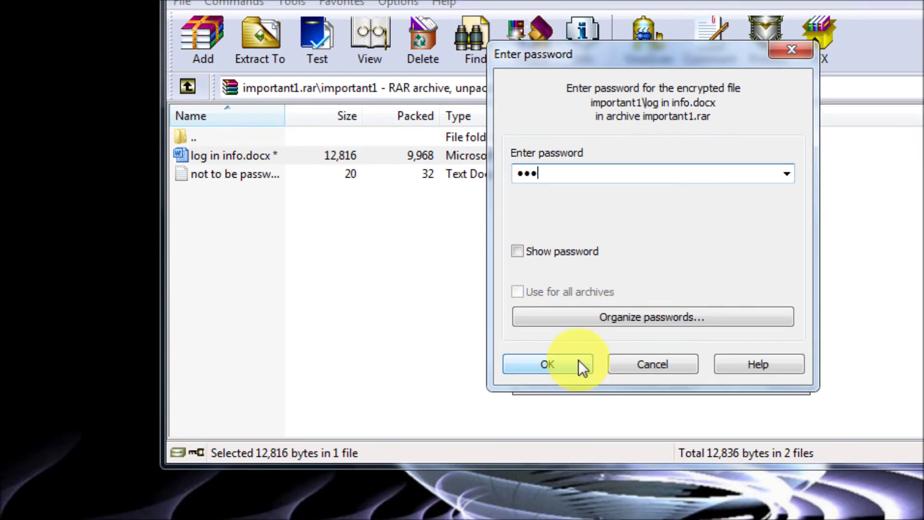
left_click(581, 362)
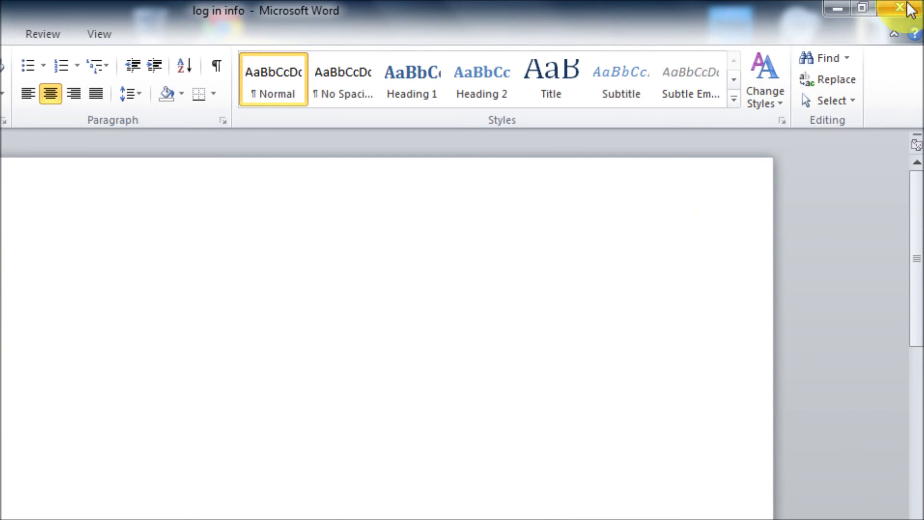
left_click(905, 6)
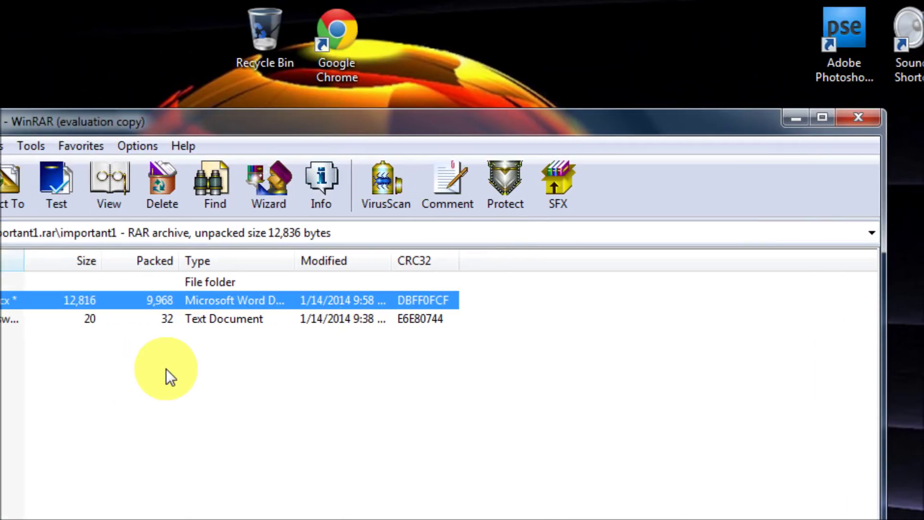
double_click(12, 318)
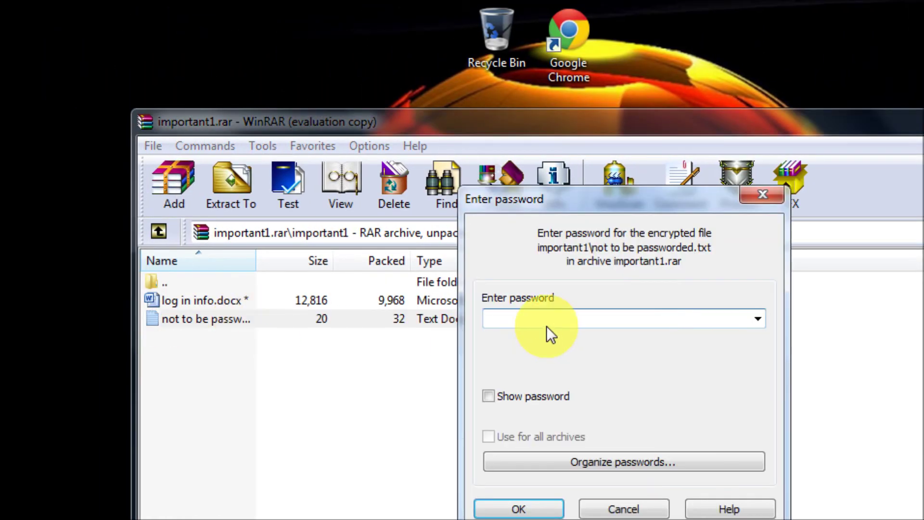
type("123")
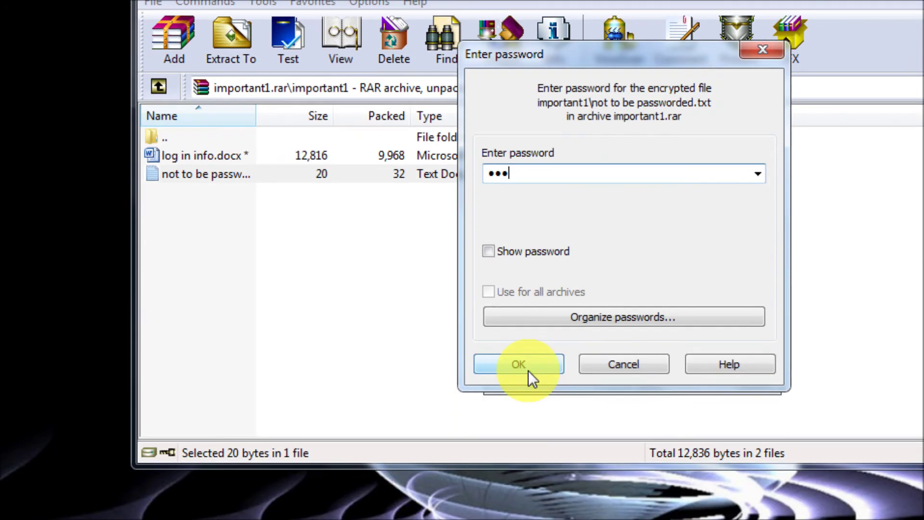
left_click(530, 362)
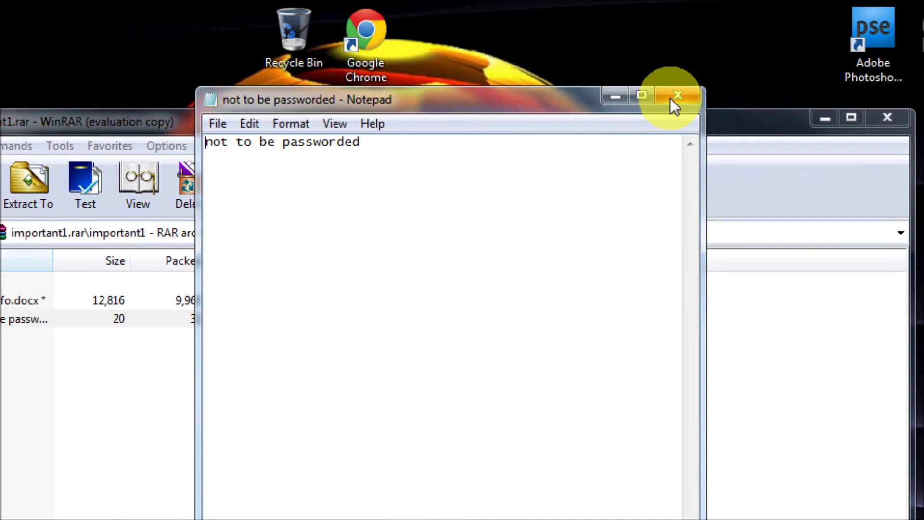
left_click(676, 96)
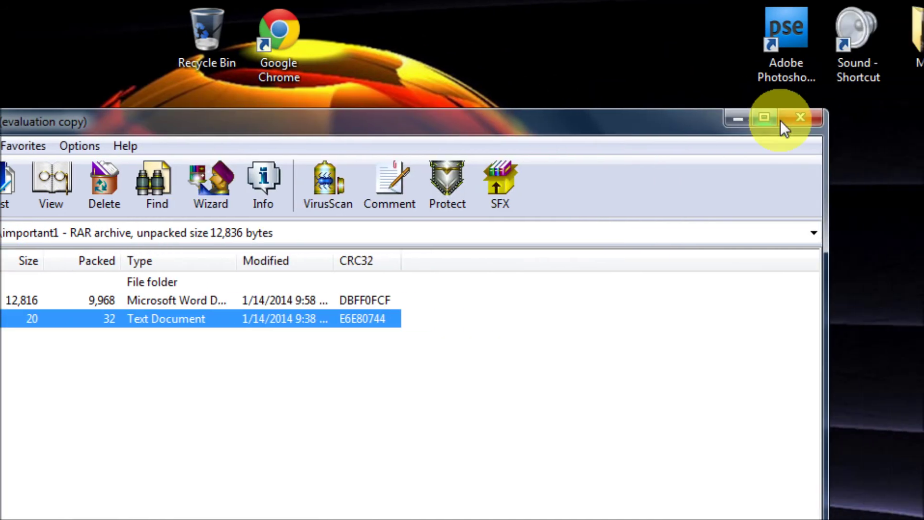
left_click(887, 117)
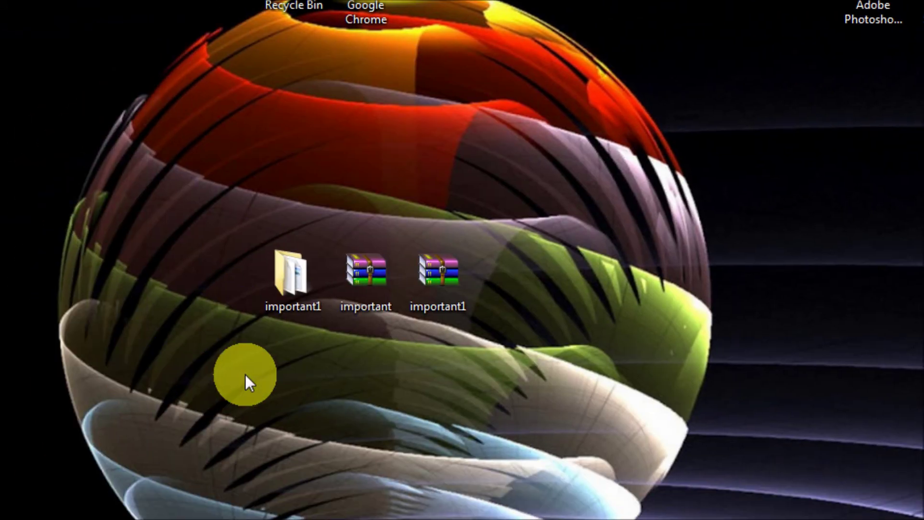
Rename the important1 folder to important2.
right_click(249, 333)
left_click(335, 479)
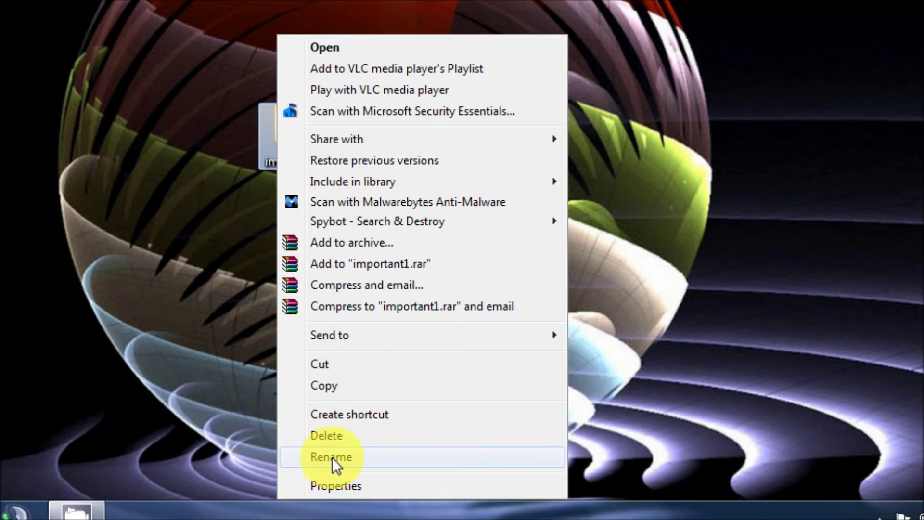
left_click(327, 144)
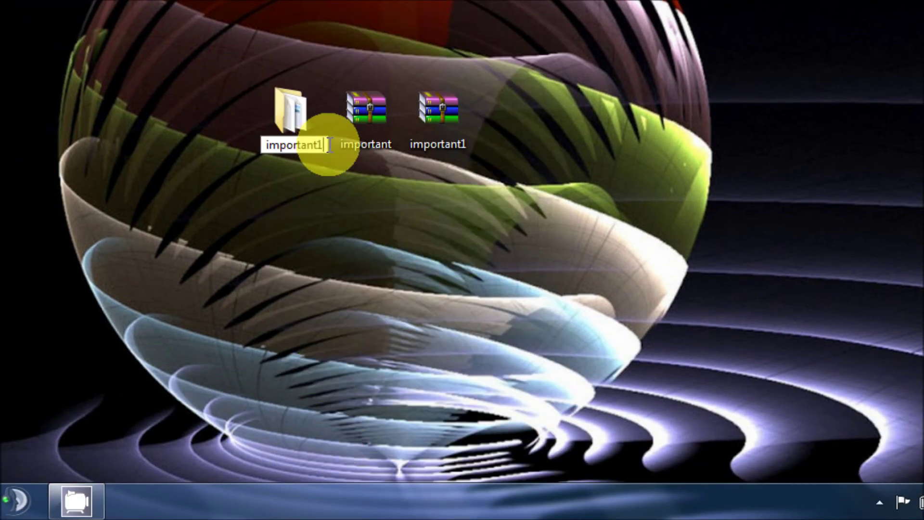
key("BackSpace")
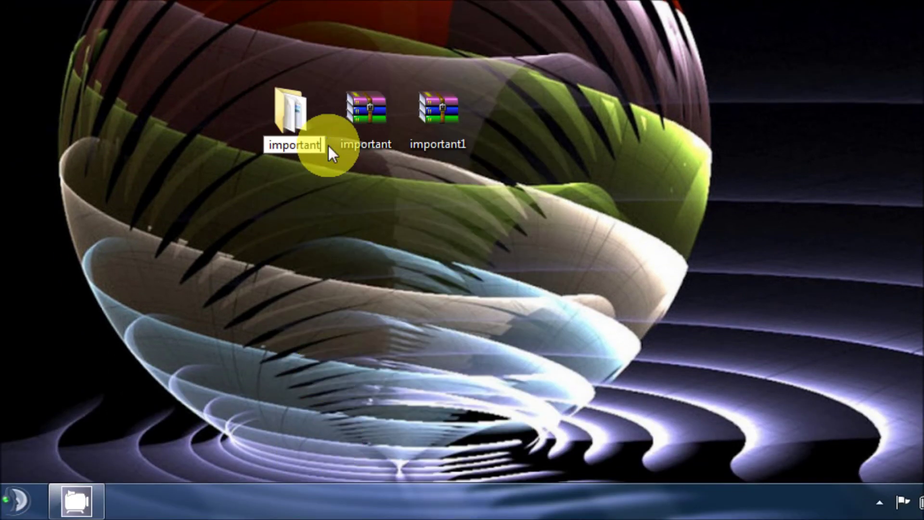
type("2")
key("Return")
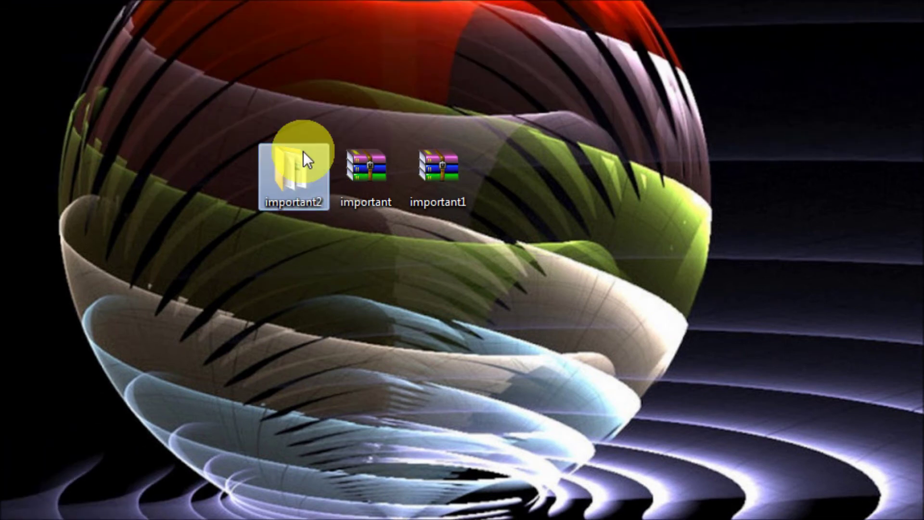
Open the important2 folder to see log in info and not to be passworded.
mouse_move(299, 112)
double_click(292, 170)
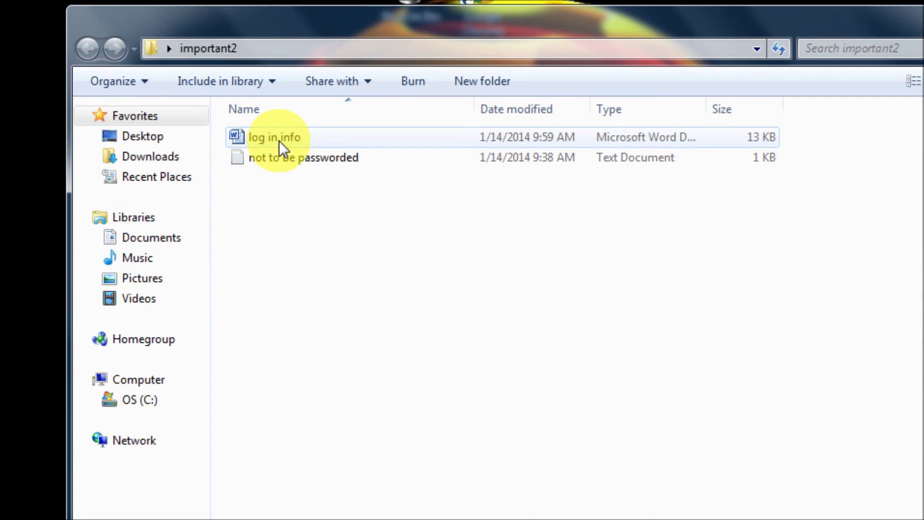
mouse_move(358, 160)
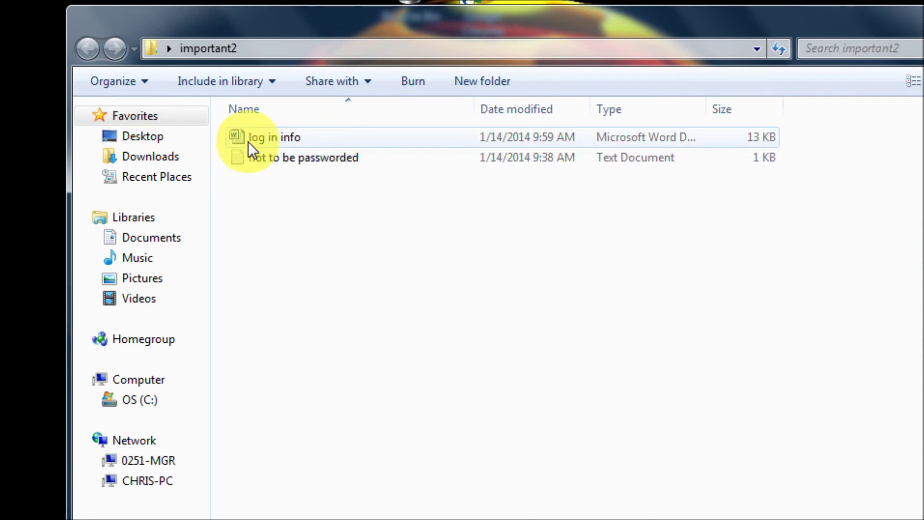
mouse_move(284, 141)
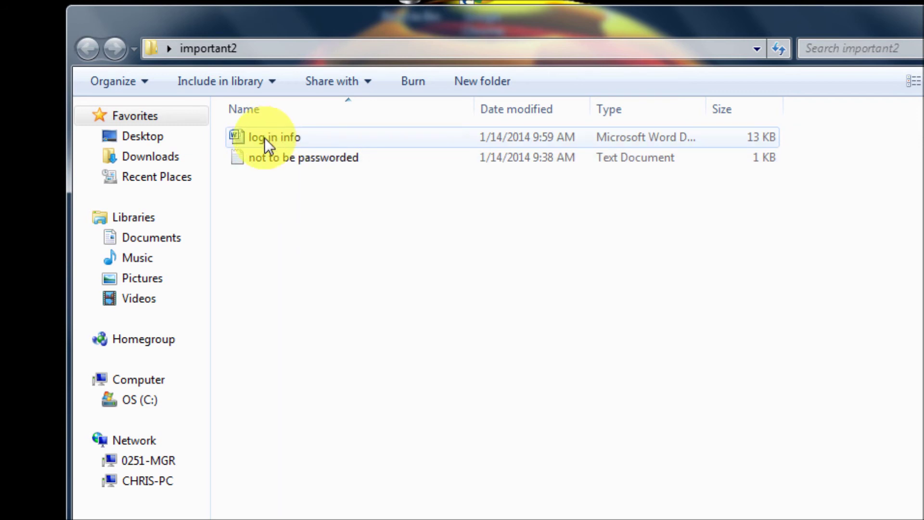
Archive log in info alone as password-protected log in info.rar, re-entering the password after a mismatch.
right_click(279, 136)
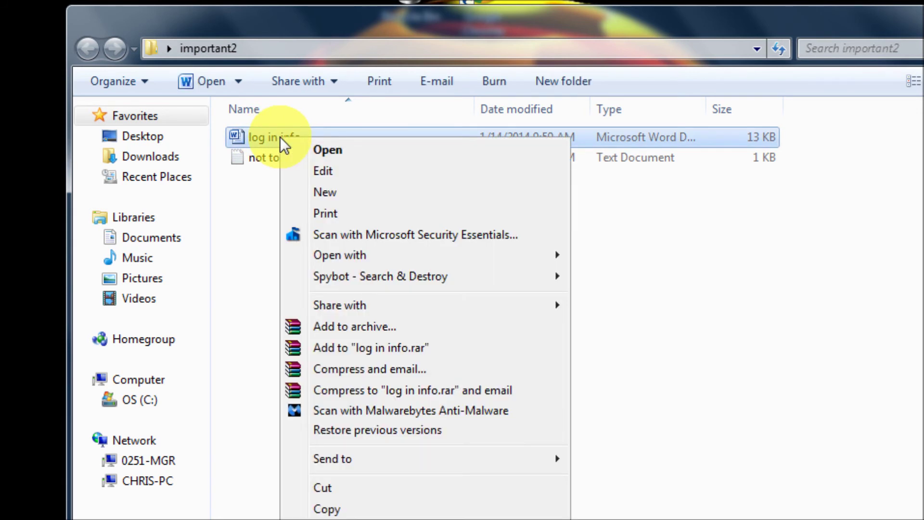
left_click(426, 328)
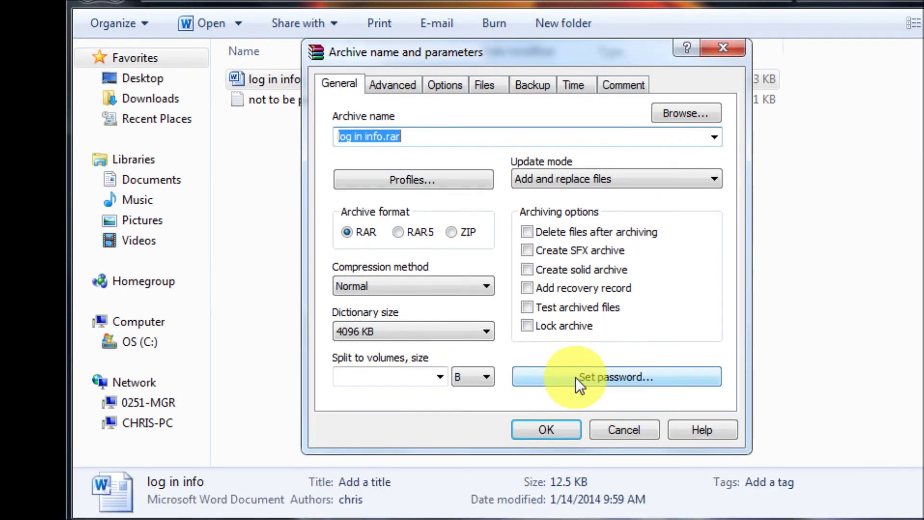
left_click(576, 377)
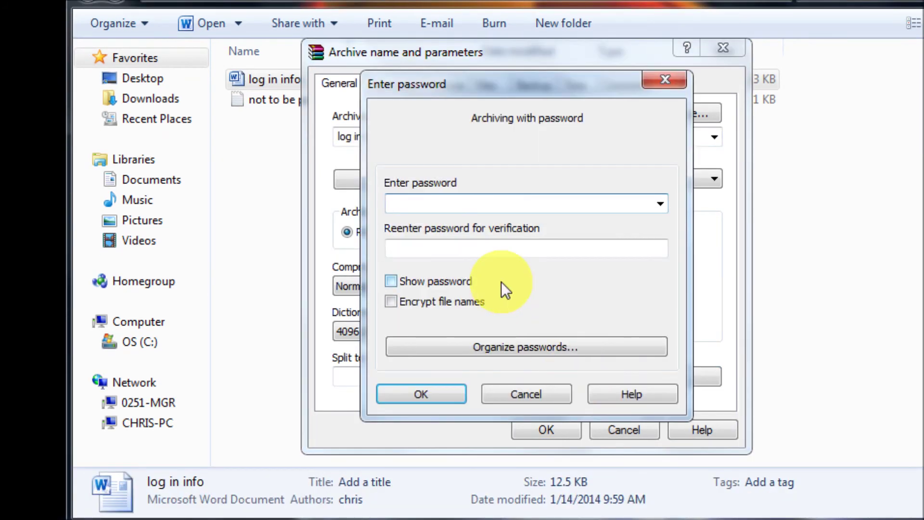
type("pas")
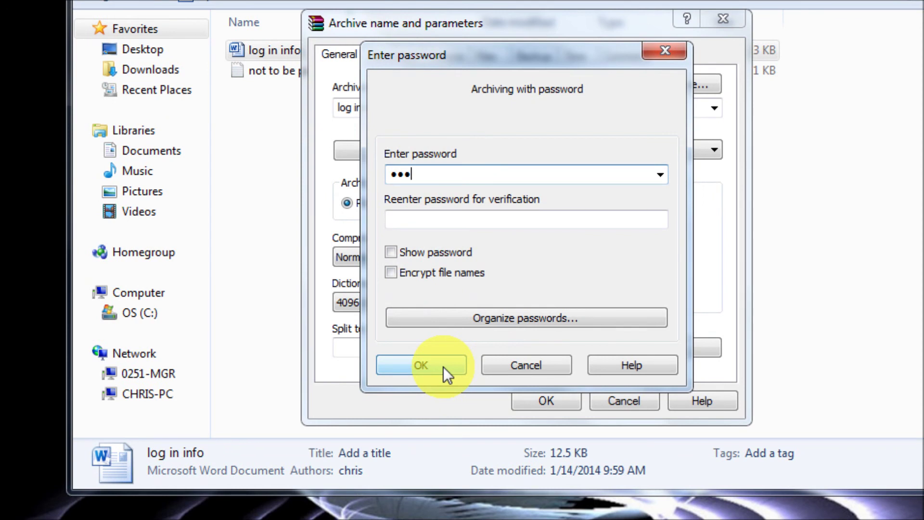
left_click(443, 367)
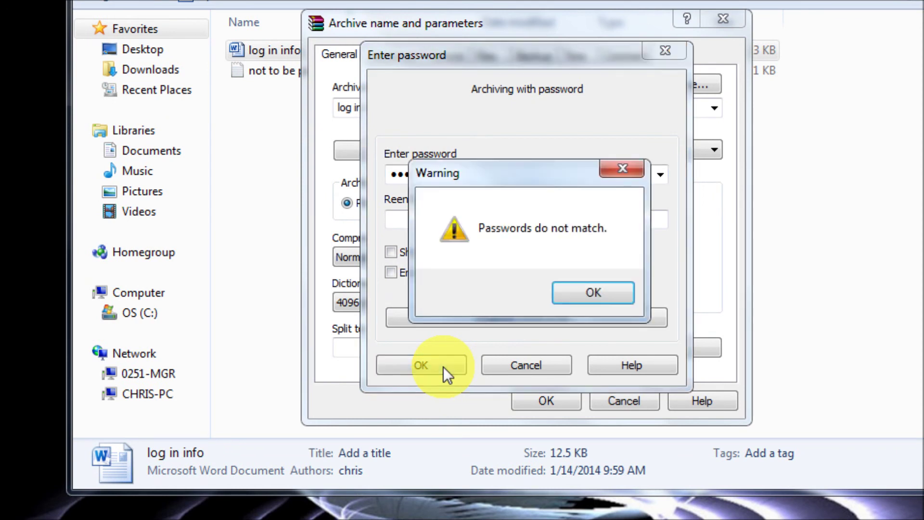
left_click(605, 294)
left_click(528, 219)
type("pas")
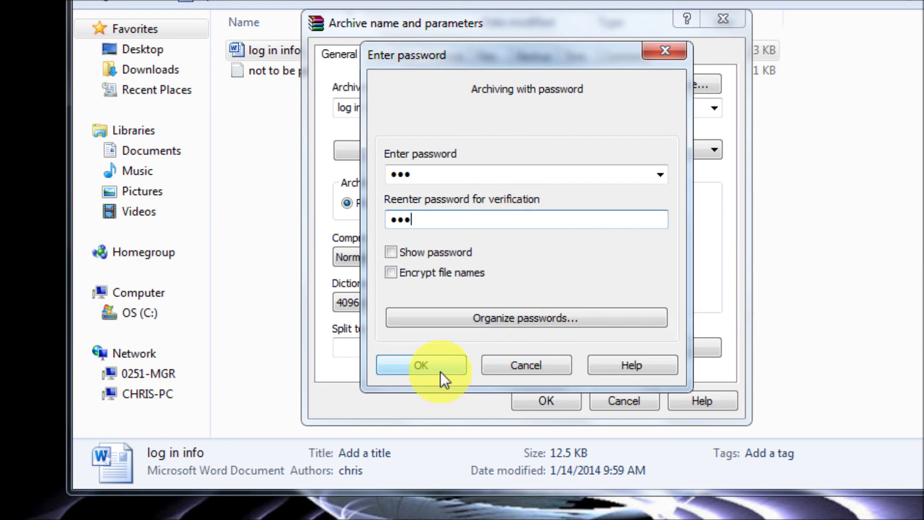
left_click(443, 370)
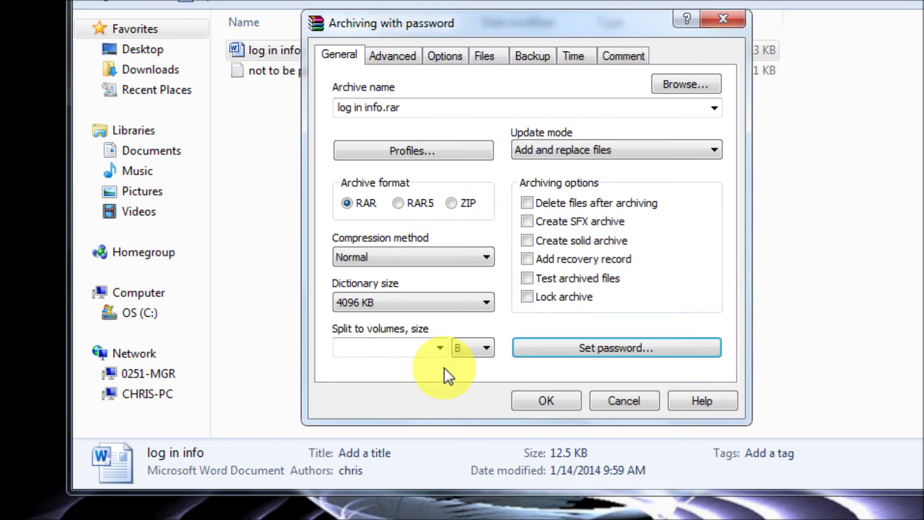
left_click(539, 398)
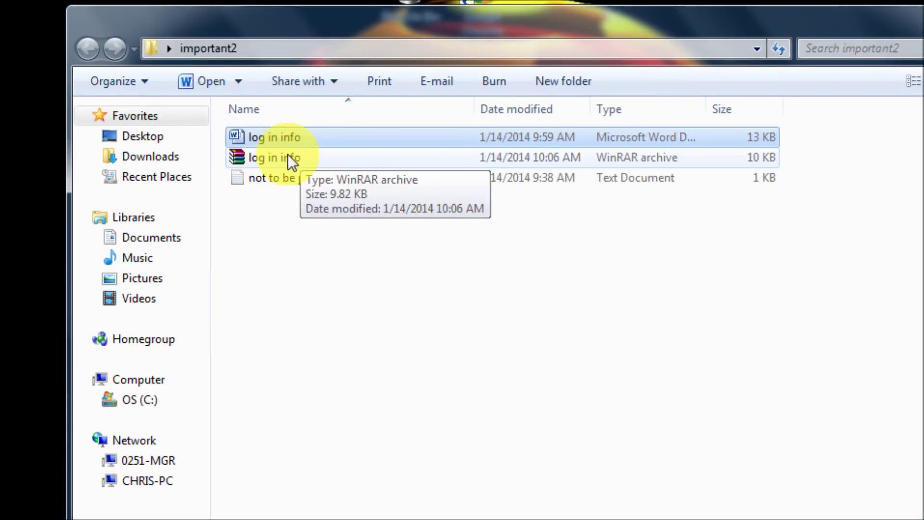
Check the original document opens freely while the copy in log in info.rar demands a password.
double_click(271, 136)
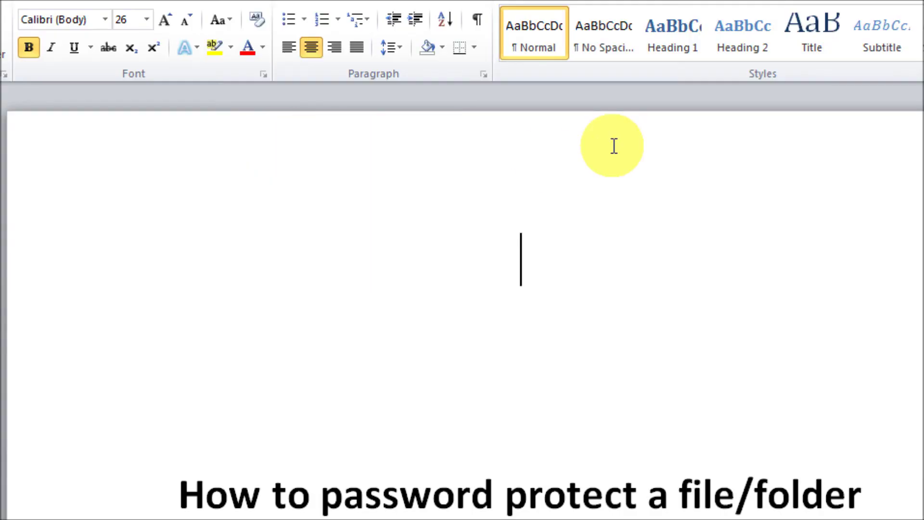
left_click(922, 10)
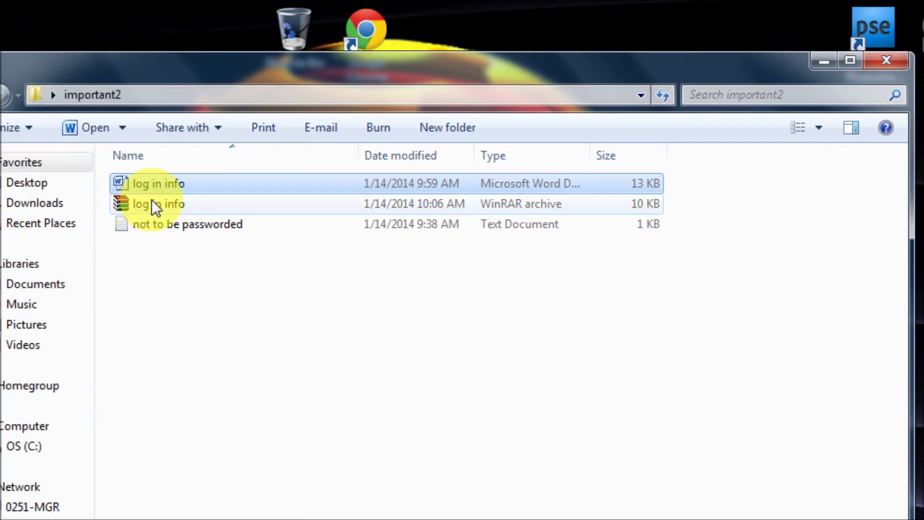
double_click(244, 204)
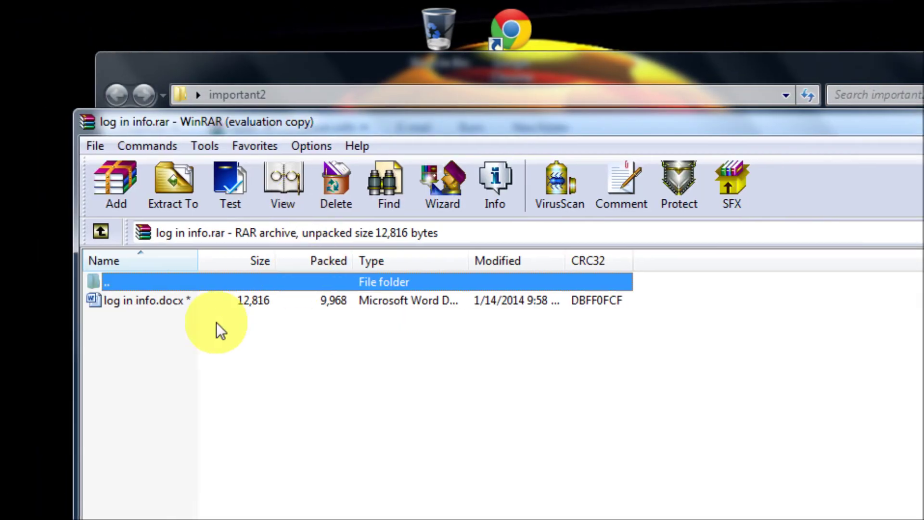
double_click(244, 300)
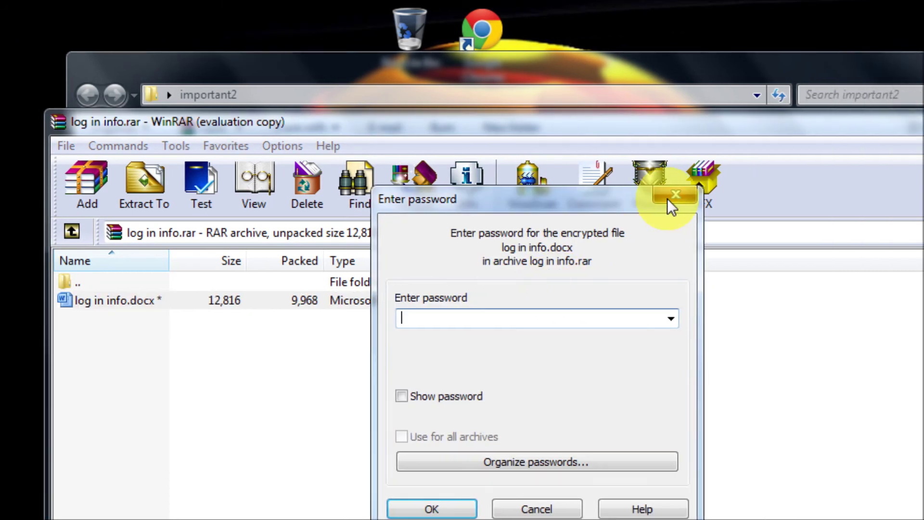
key("Escape")
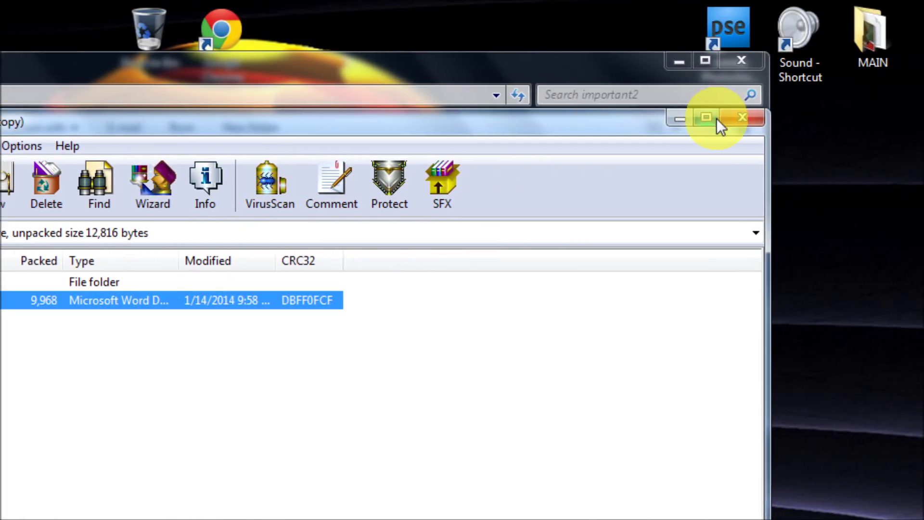
left_click(741, 119)
Delete the original log in info document and close the important2 folder.
right_click(30, 185)
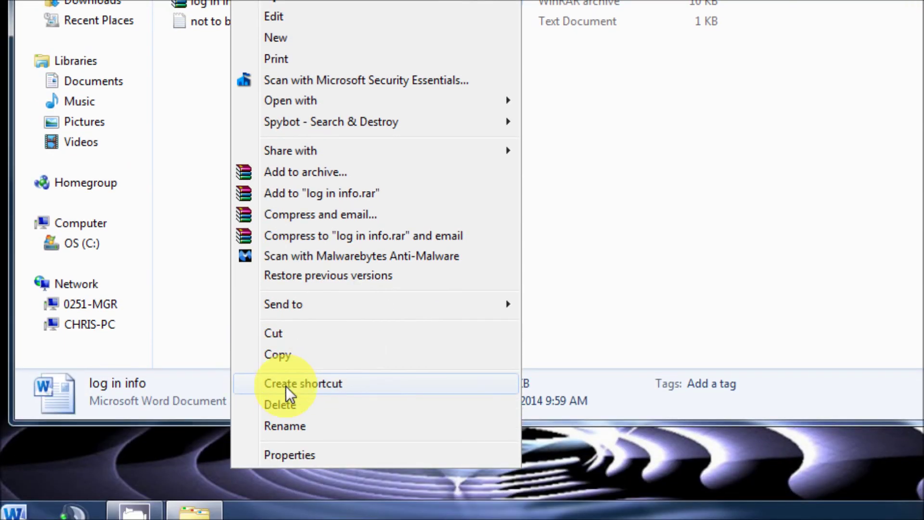
left_click(284, 388)
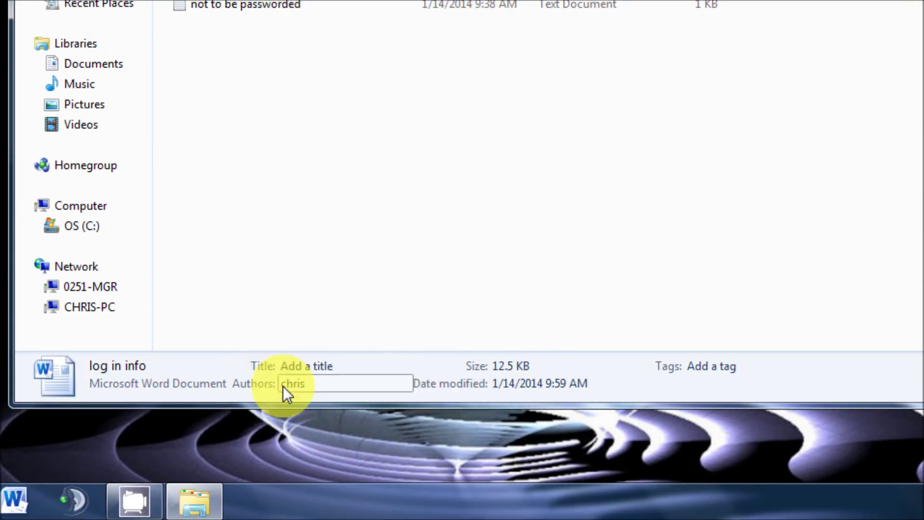
left_click(541, 220)
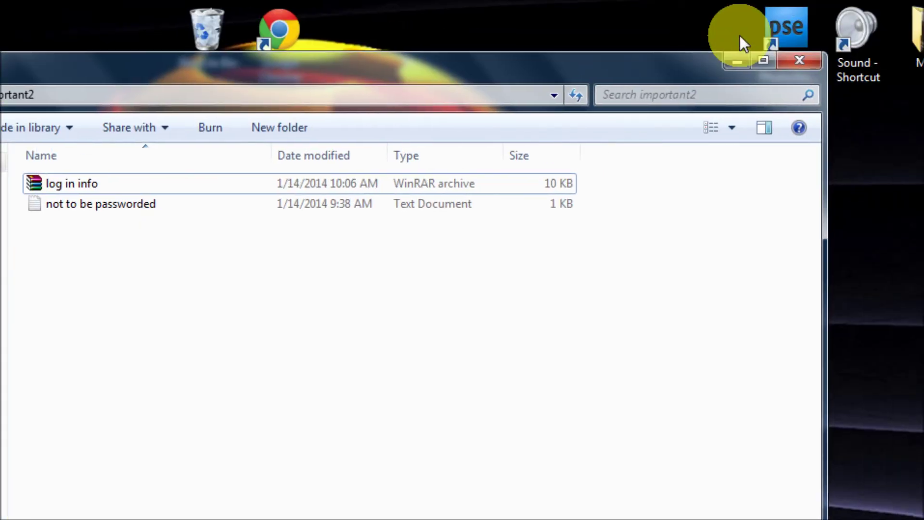
left_click(737, 63)
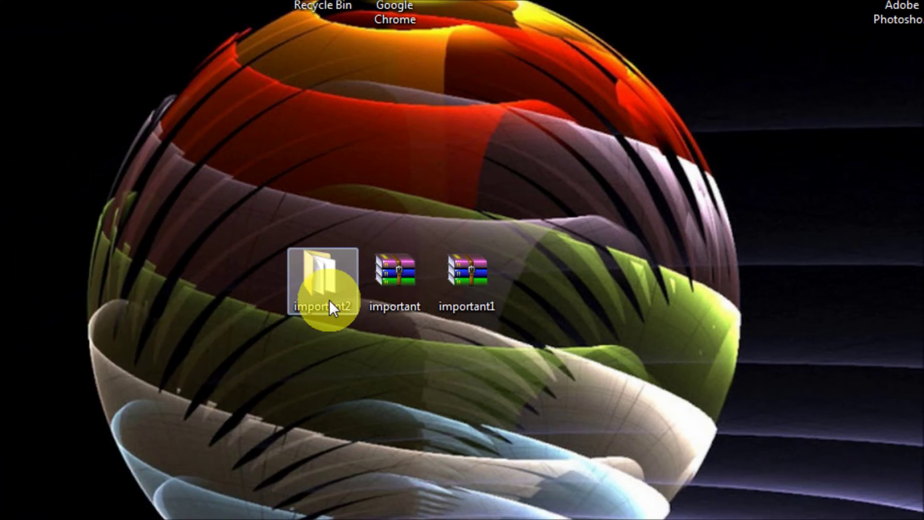
Reopen important2, view not to be passworded in Notepad, then open log in info.rar.
double_click(325, 279)
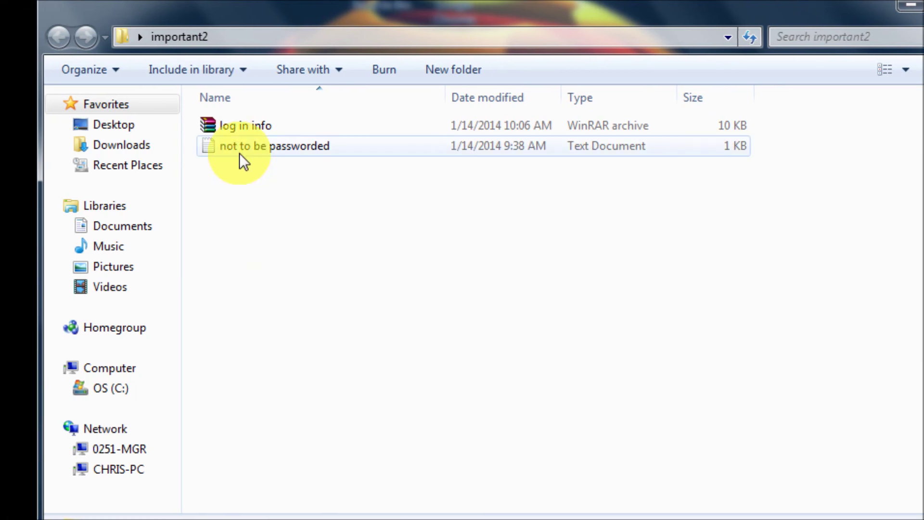
double_click(239, 153)
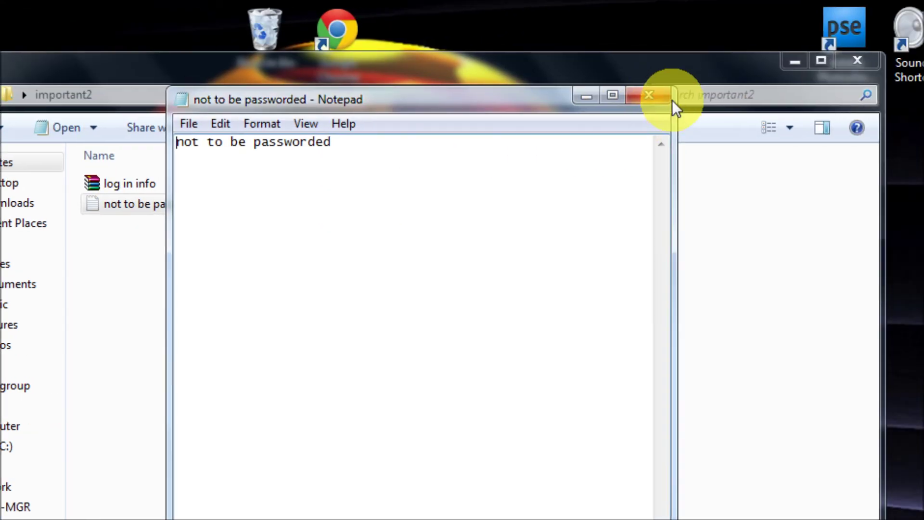
left_click(765, 37)
double_click(133, 183)
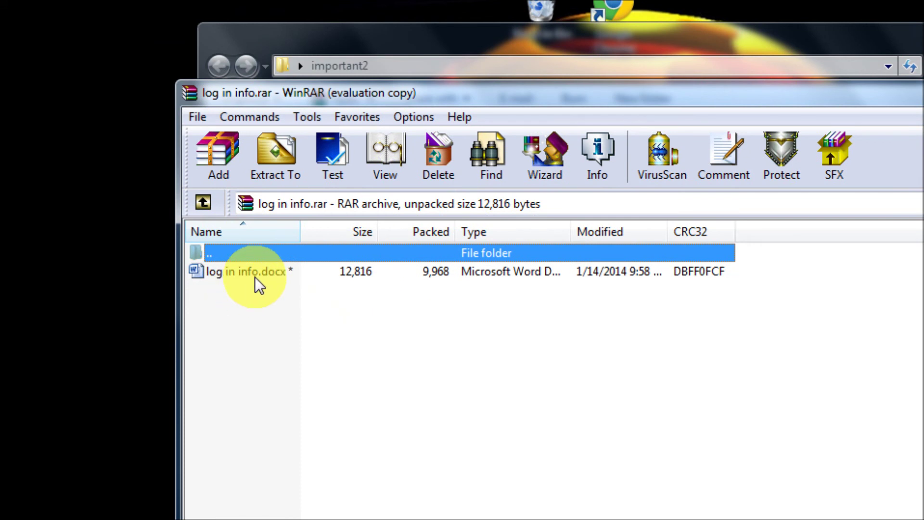
Open log in info.docx from the archive with its password, then close Word, WinRAR and Explorer.
double_click(255, 274)
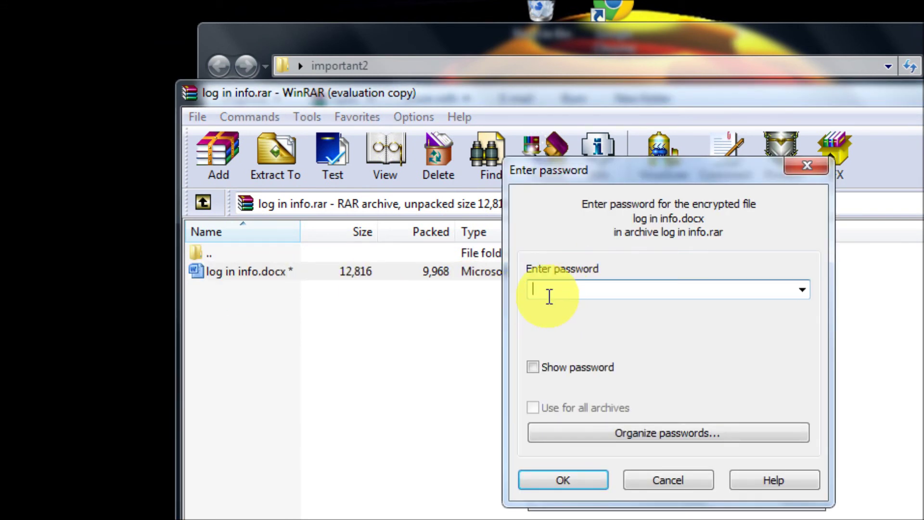
type("aaa")
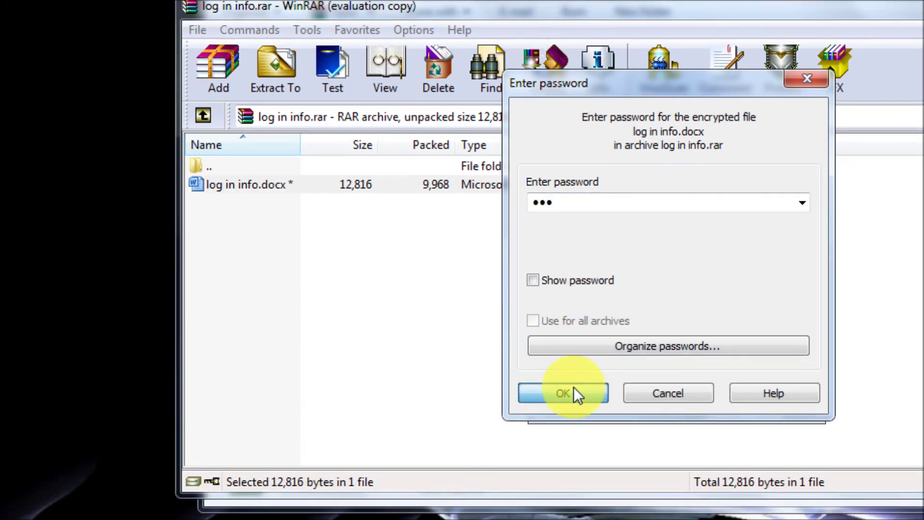
left_click(574, 477)
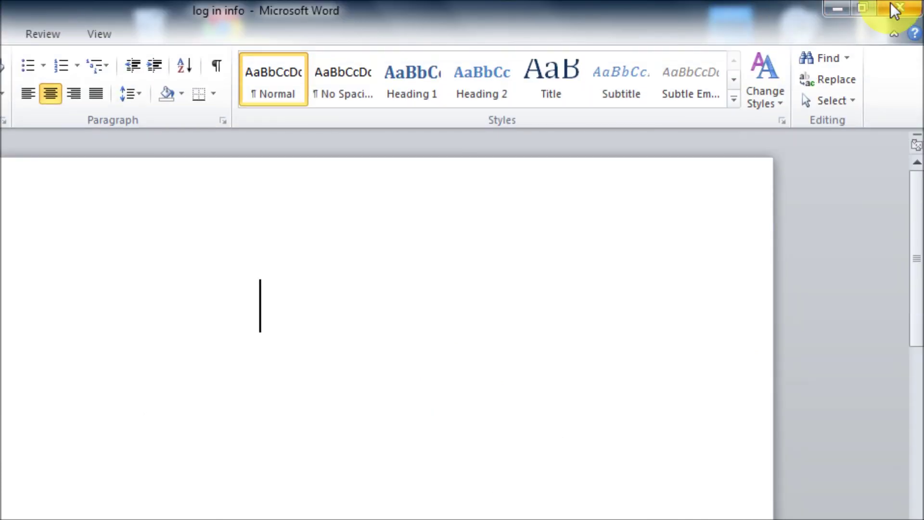
left_click(891, 6)
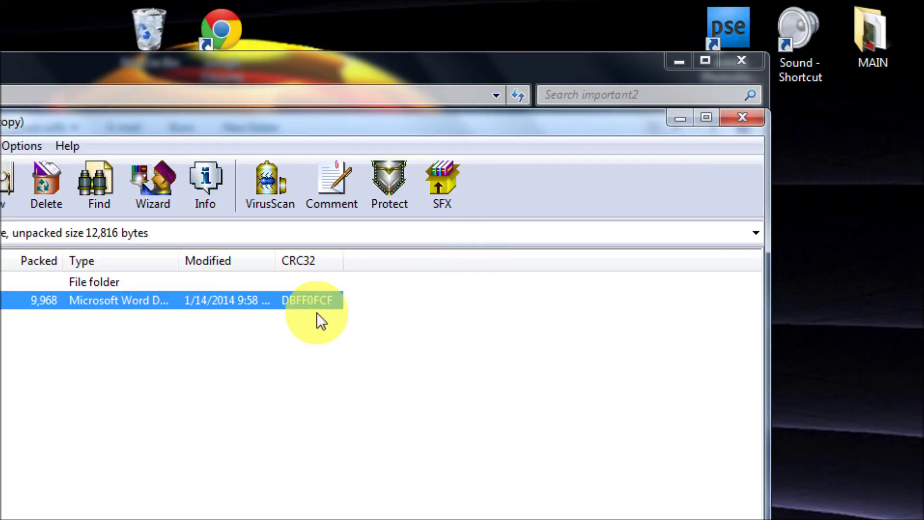
left_click(737, 120)
left_click(741, 60)
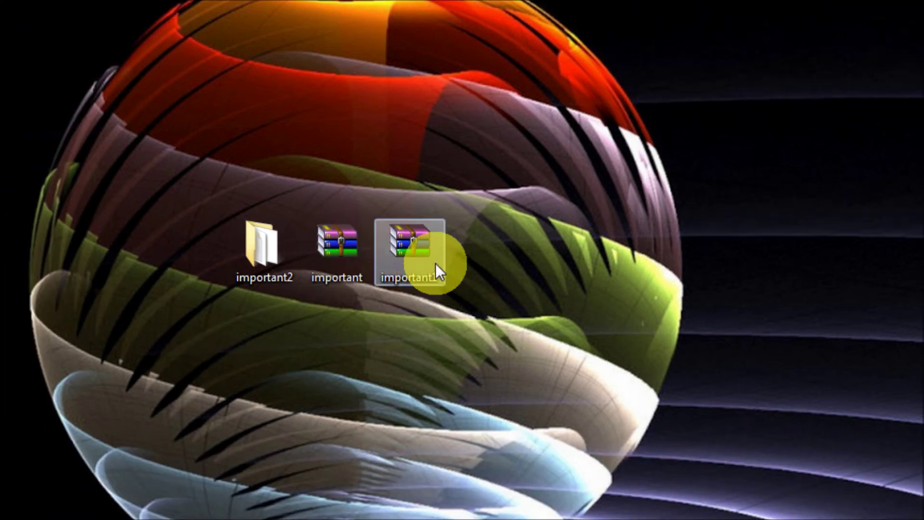
double_click(417, 249)
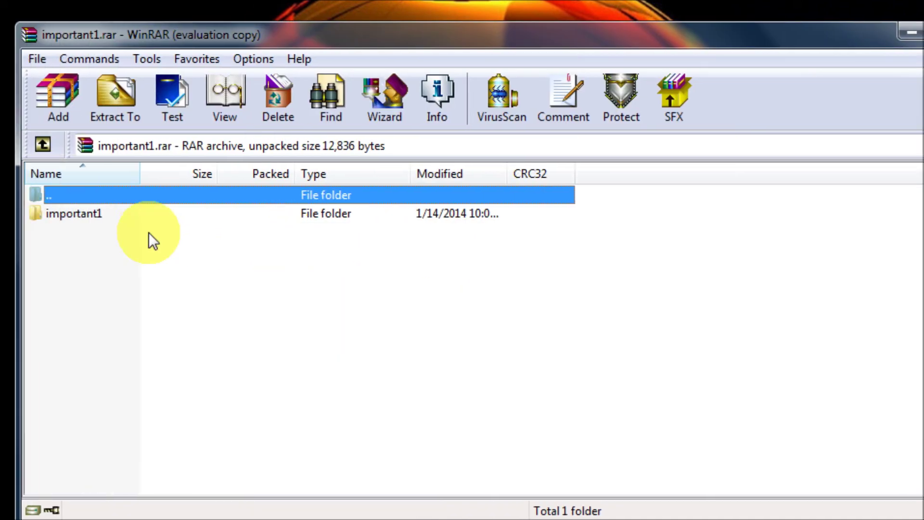
double_click(238, 220)
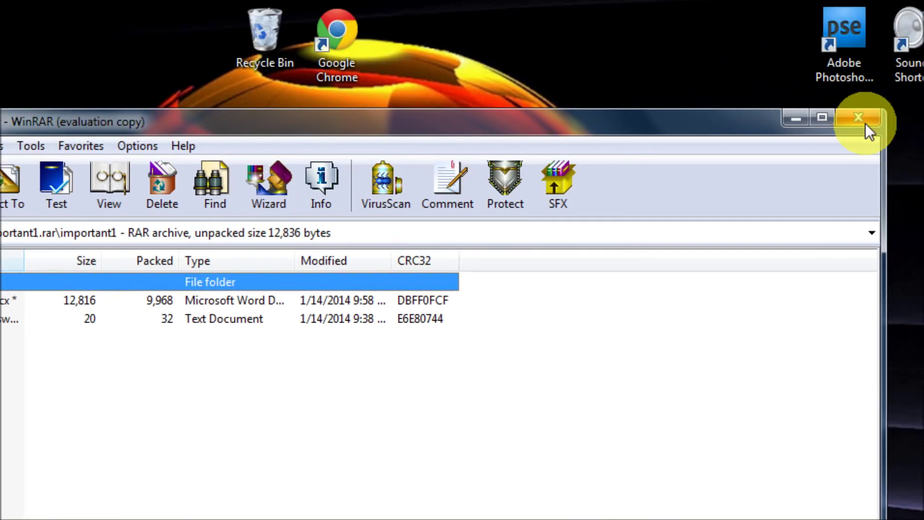
left_click(865, 122)
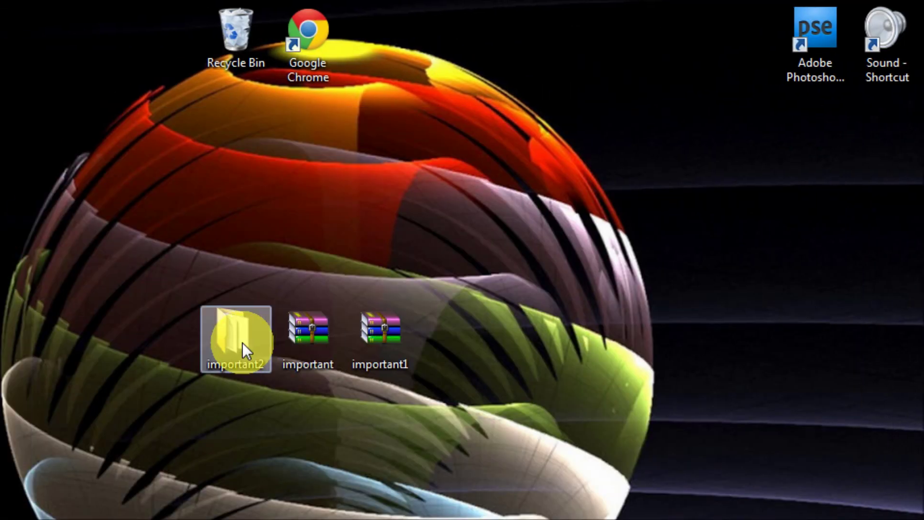
double_click(241, 342)
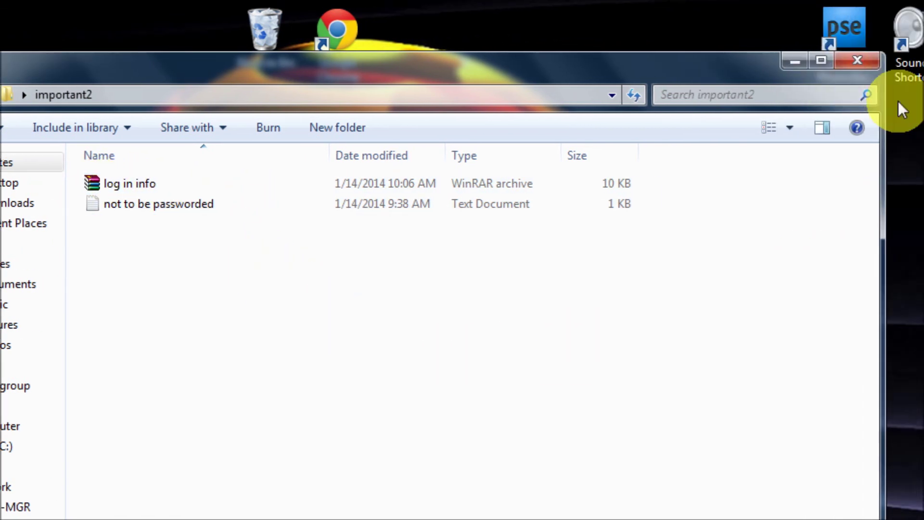
left_click(775, 62)
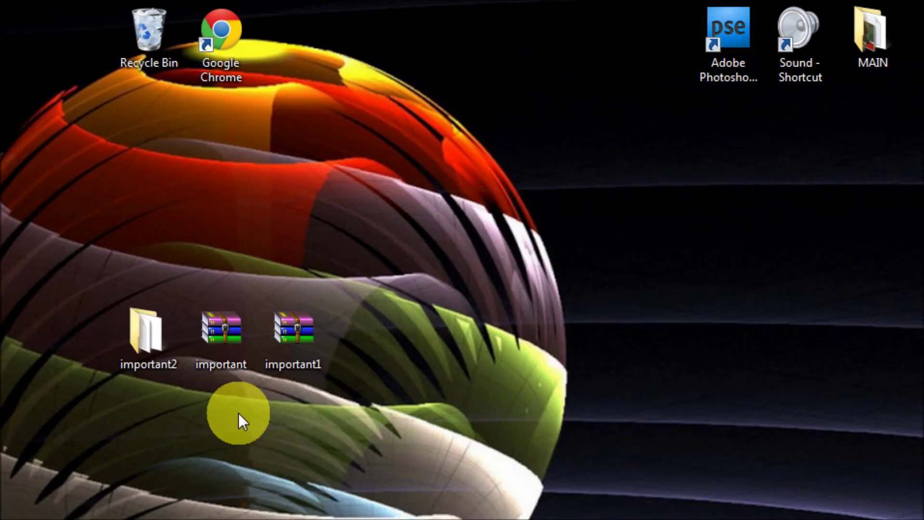